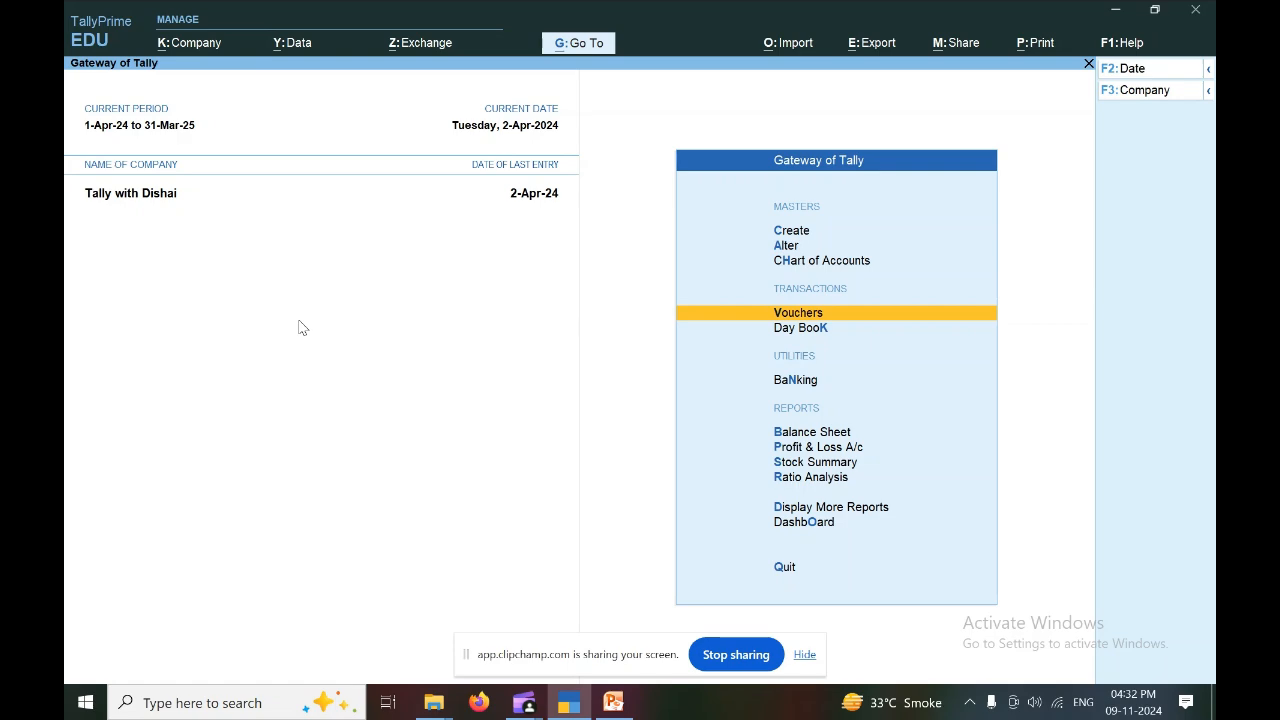
- Switch to PowerPoint, highlight the Laxmi Courier A/c credit line in the courier expense entries, and return to TallyPrime
{"action": "key", "text": "alt+Tab"}
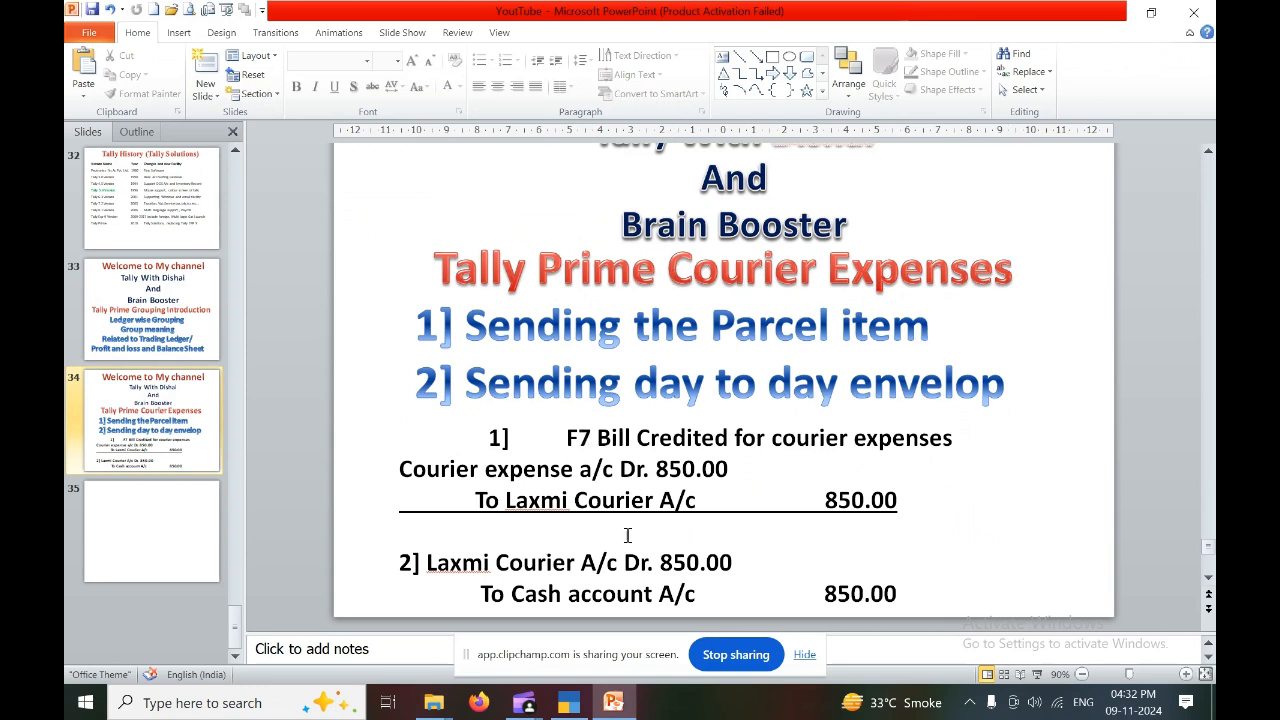
{"action": "left_click_drag", "start_coordinate": [703, 508], "coordinate": [538, 511]}
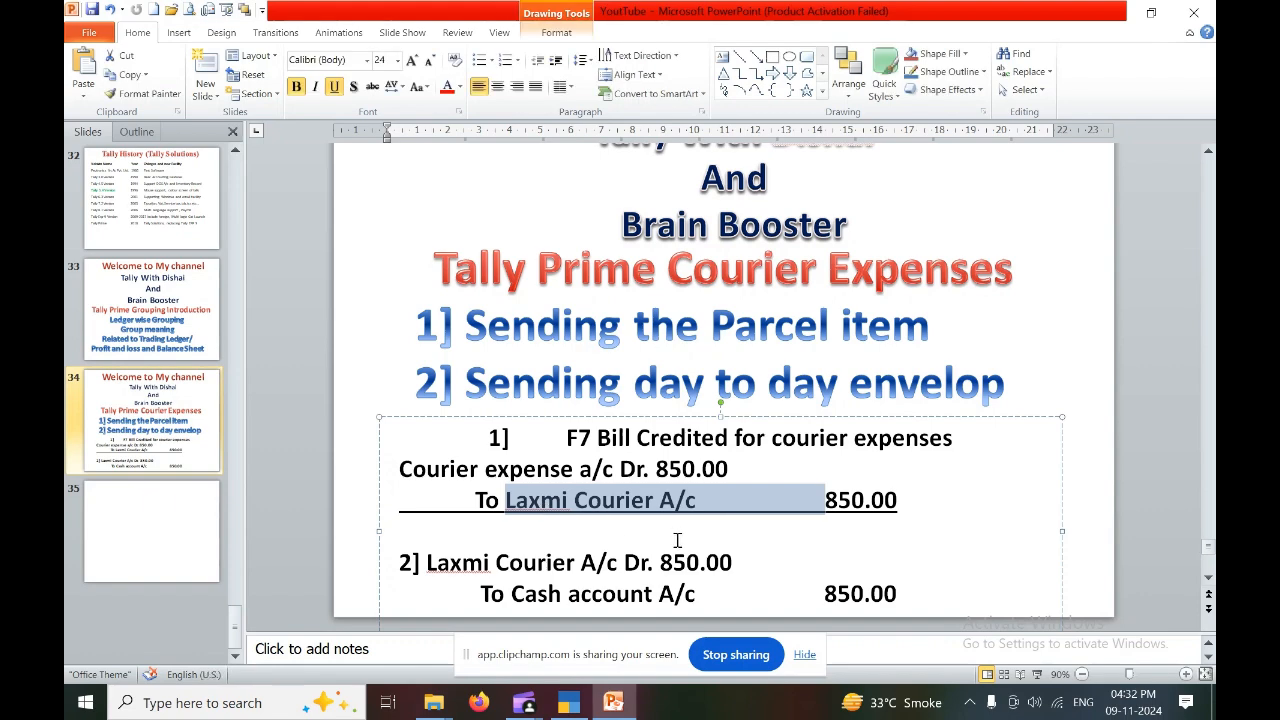
{"action": "key", "text": "alt+Tab"}
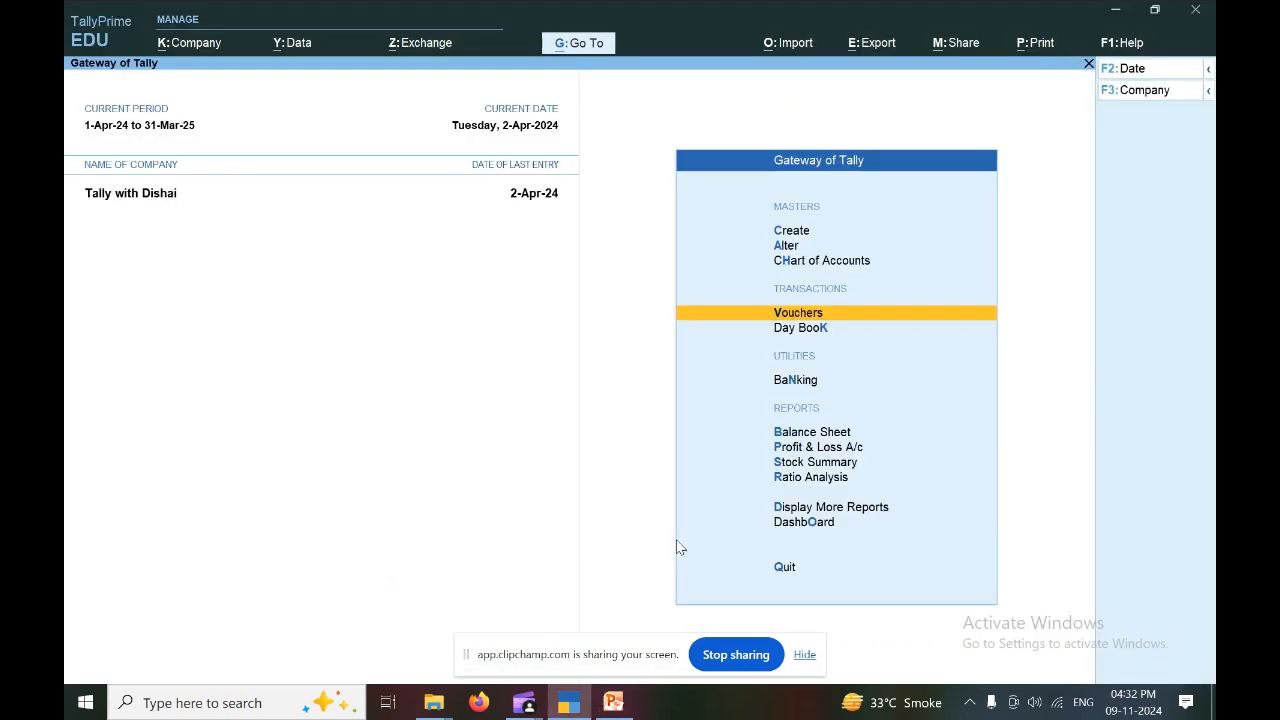
- Create and save a ledger named Courier Expenses under the Indirect Expenses group
{"action": "key", "text": "Up"}
{"action": "key", "text": "Up"}
{"action": "key", "text": "Up"}
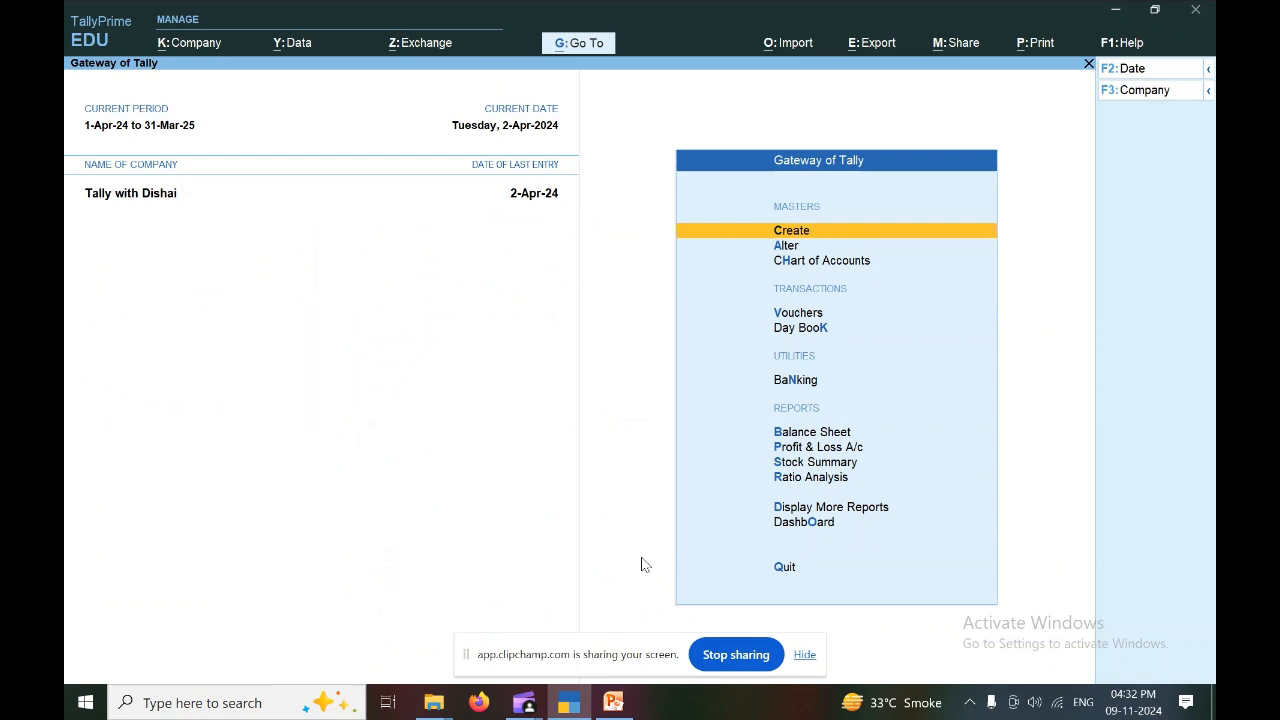
{"action": "key", "text": "Return"}
{"action": "key", "text": "Down"}
{"action": "key", "text": "Return"}
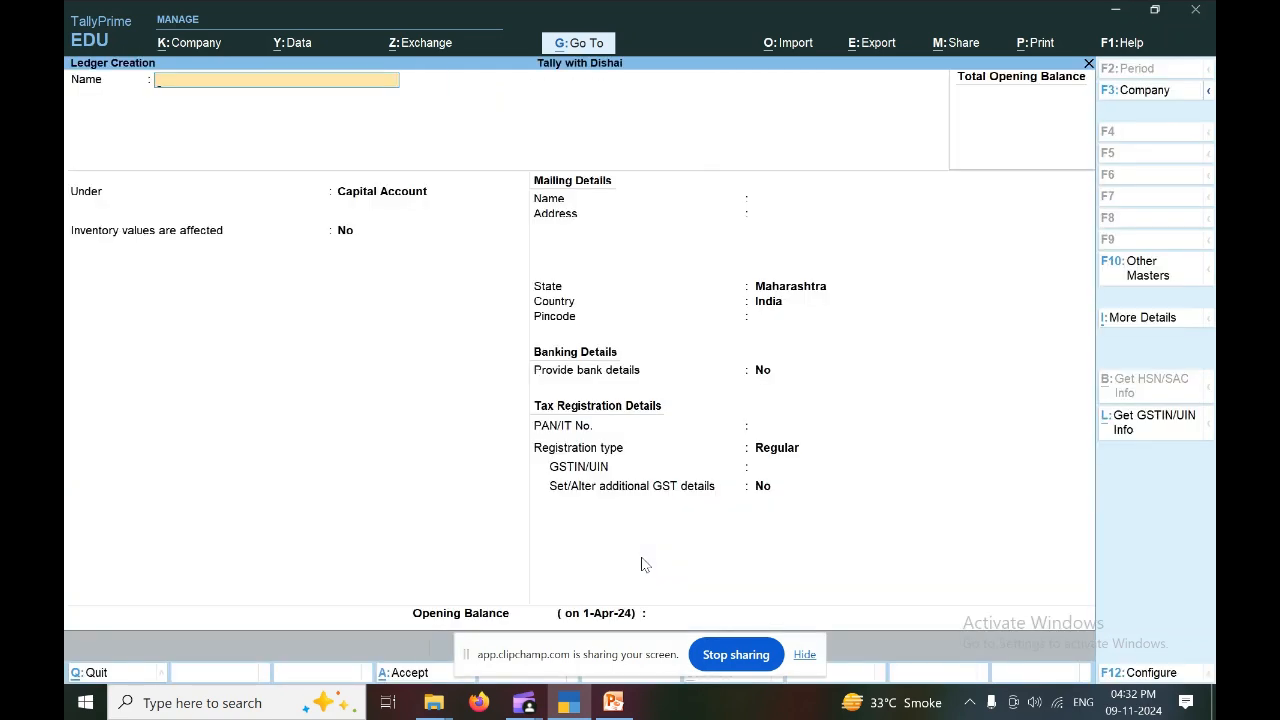
{"action": "type", "text": "Courier Expenses"}
{"action": "key", "text": "Return"}
{"action": "type", "text": "In"}
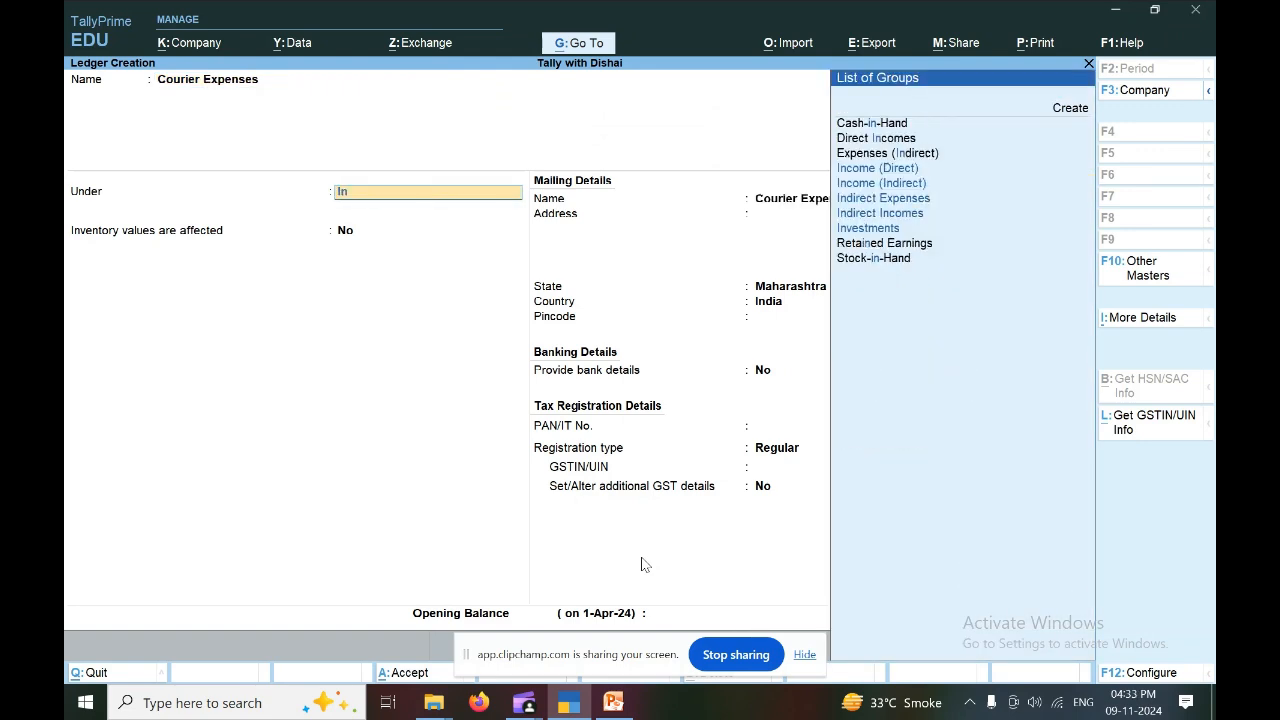
{"action": "type", "text": "d"}
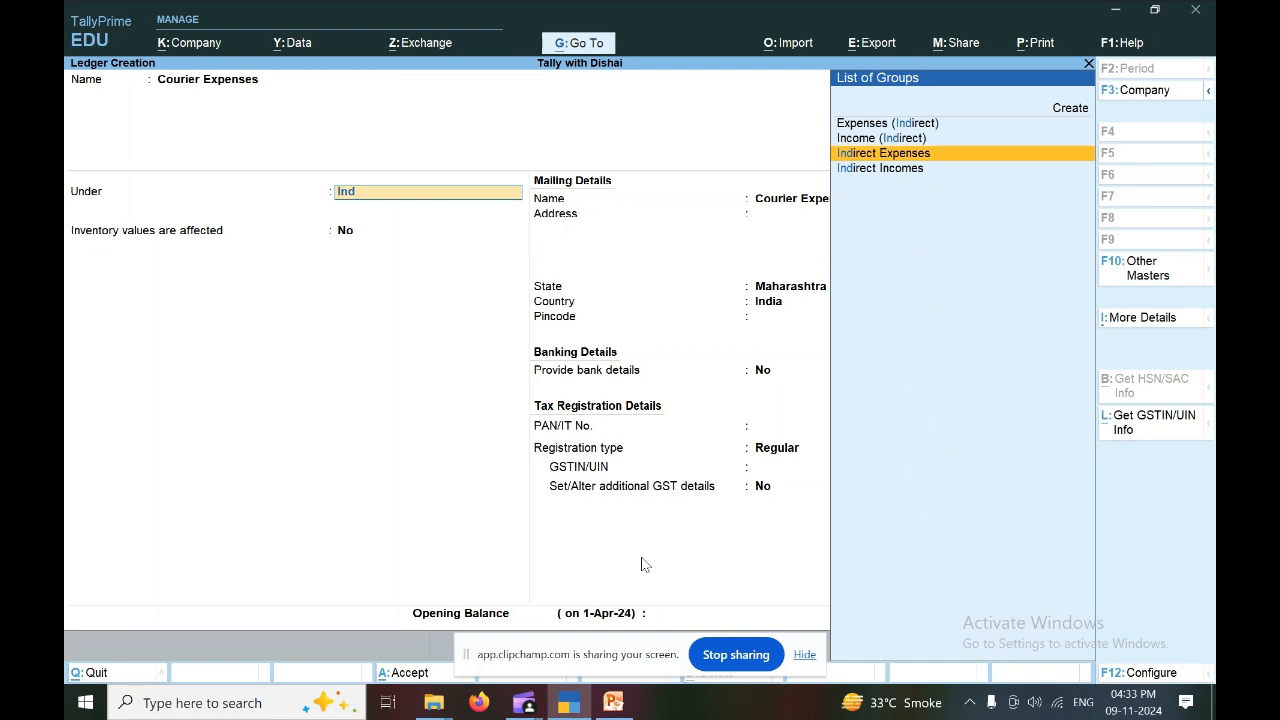
{"action": "key", "text": "Return"}
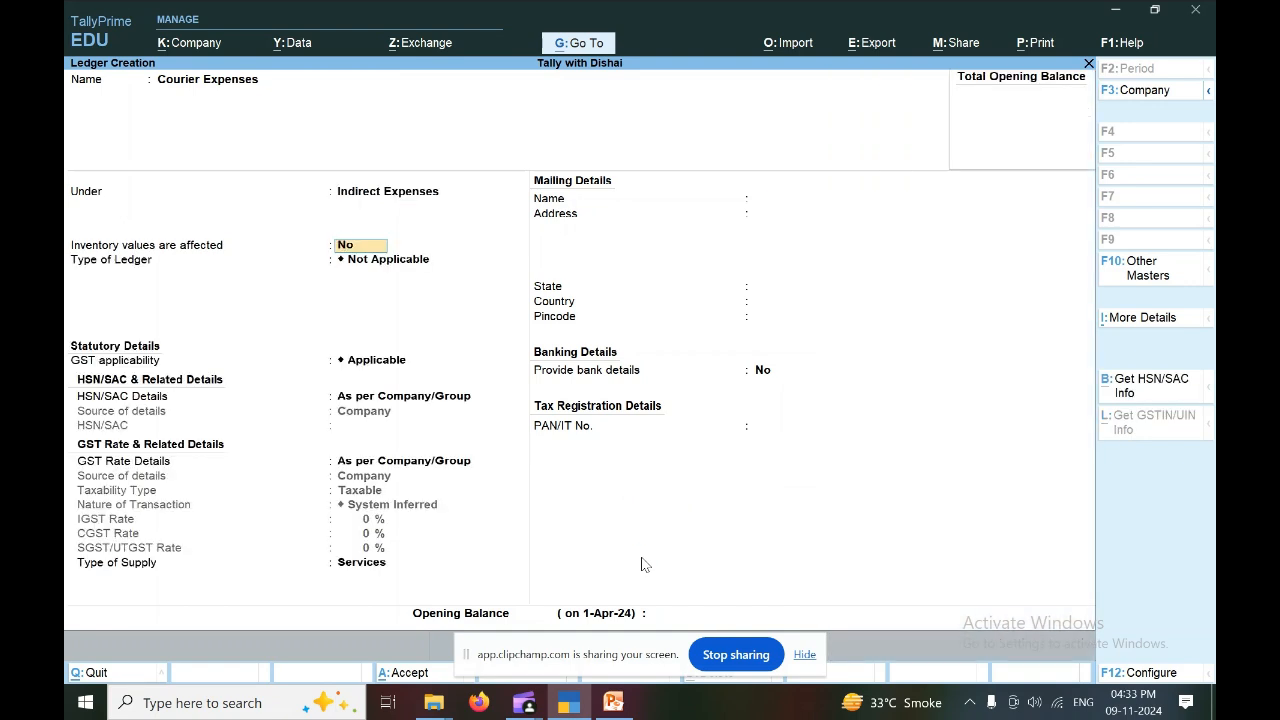
{"action": "key", "text": "ctrl+a"}
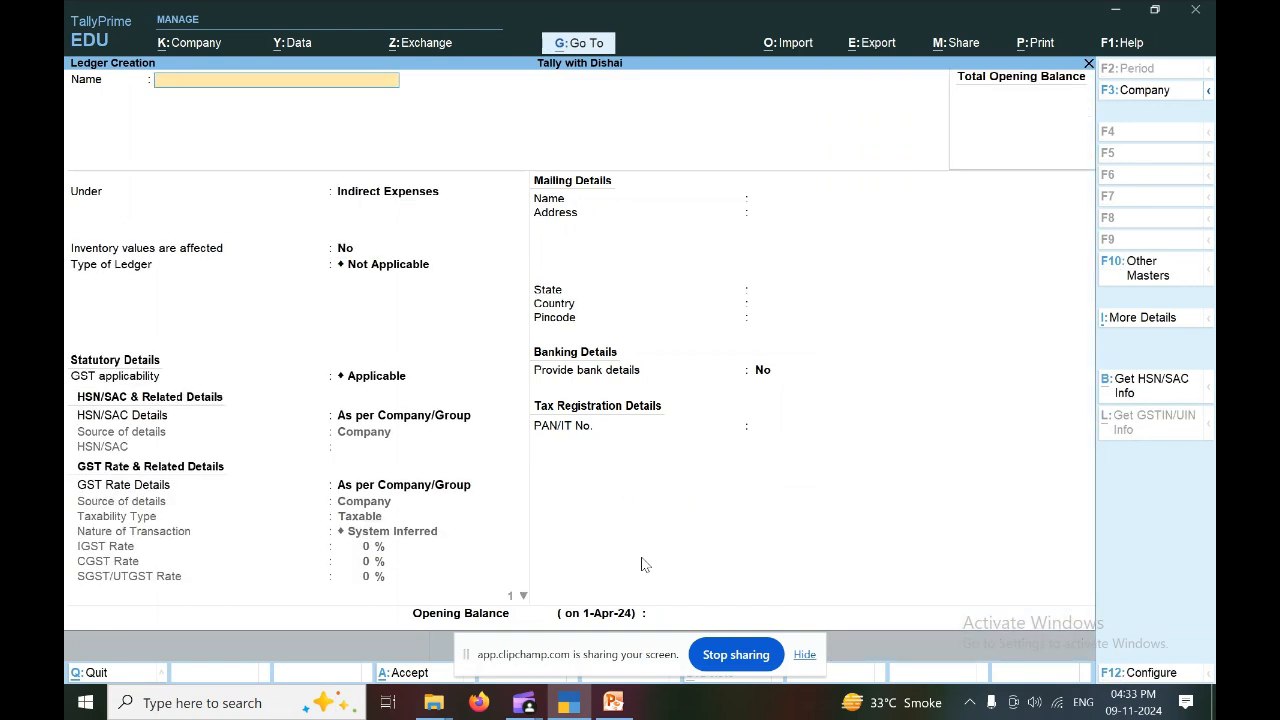
- Create a ledger named "Laxmi Courier, Nagpur" under Sundry Creditors, save it, and return to the Gateway of Tally
{"action": "type", "text": "Laxmi Courier, Nagpur"}
{"action": "key", "text": "Return"}
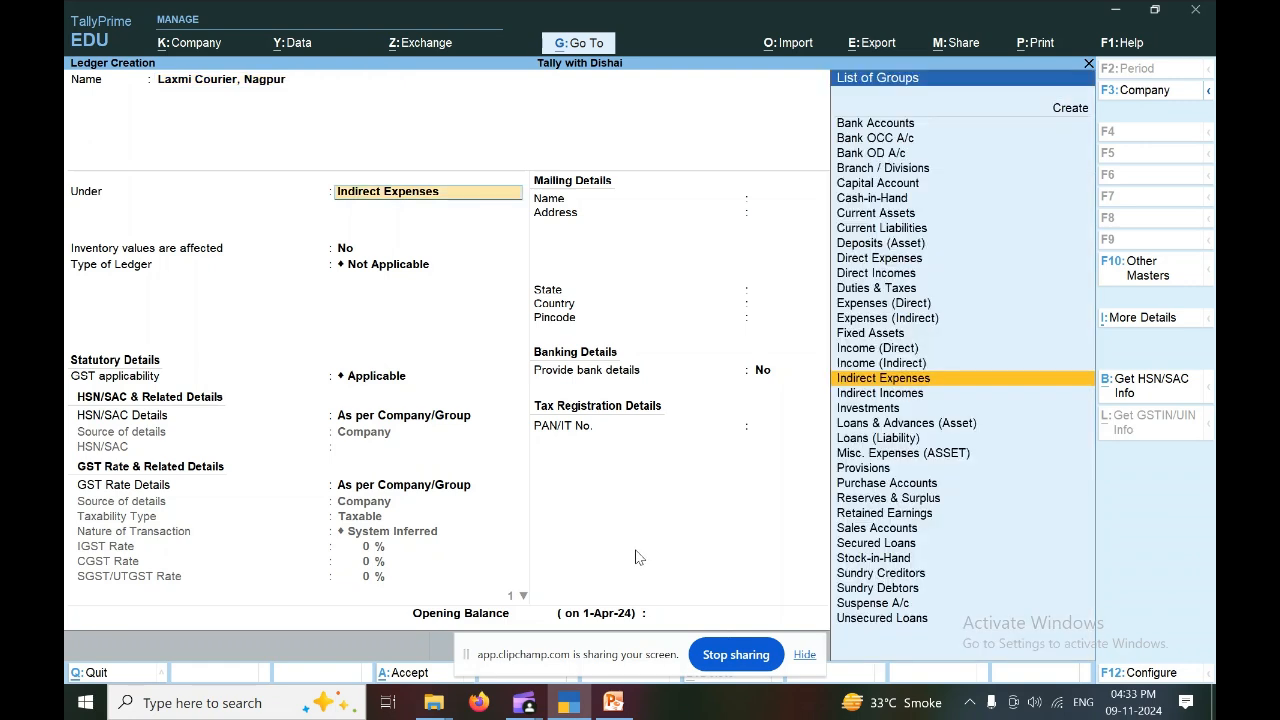
{"action": "type", "text": "Sundry Creditors"}
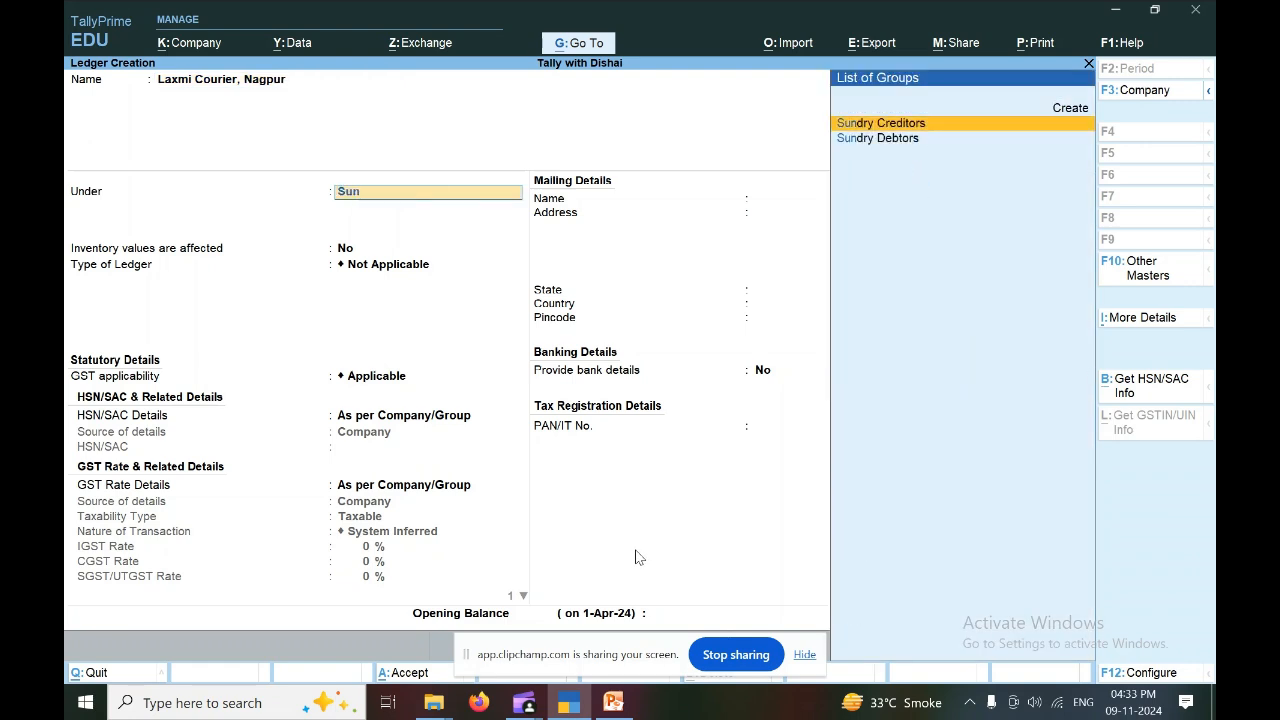
{"action": "key", "text": "Return"}
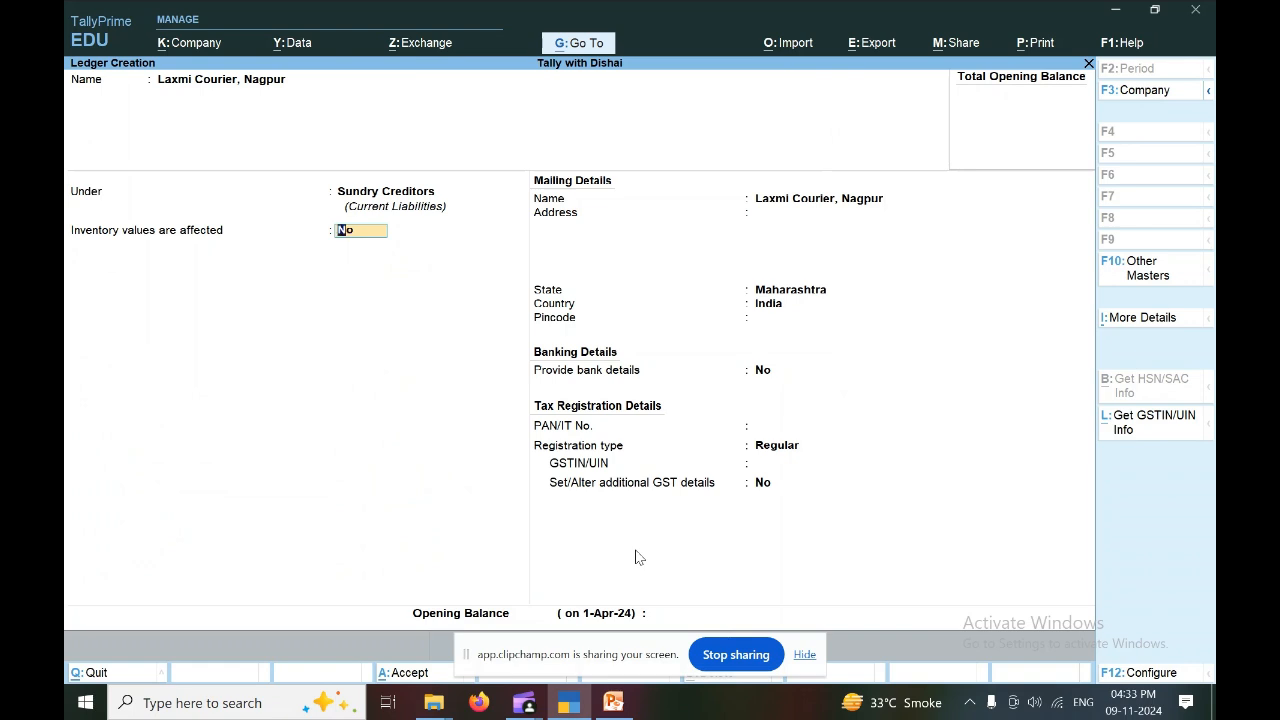
{"action": "key", "text": "ctrl"}
{"action": "key", "text": "ctrl"}
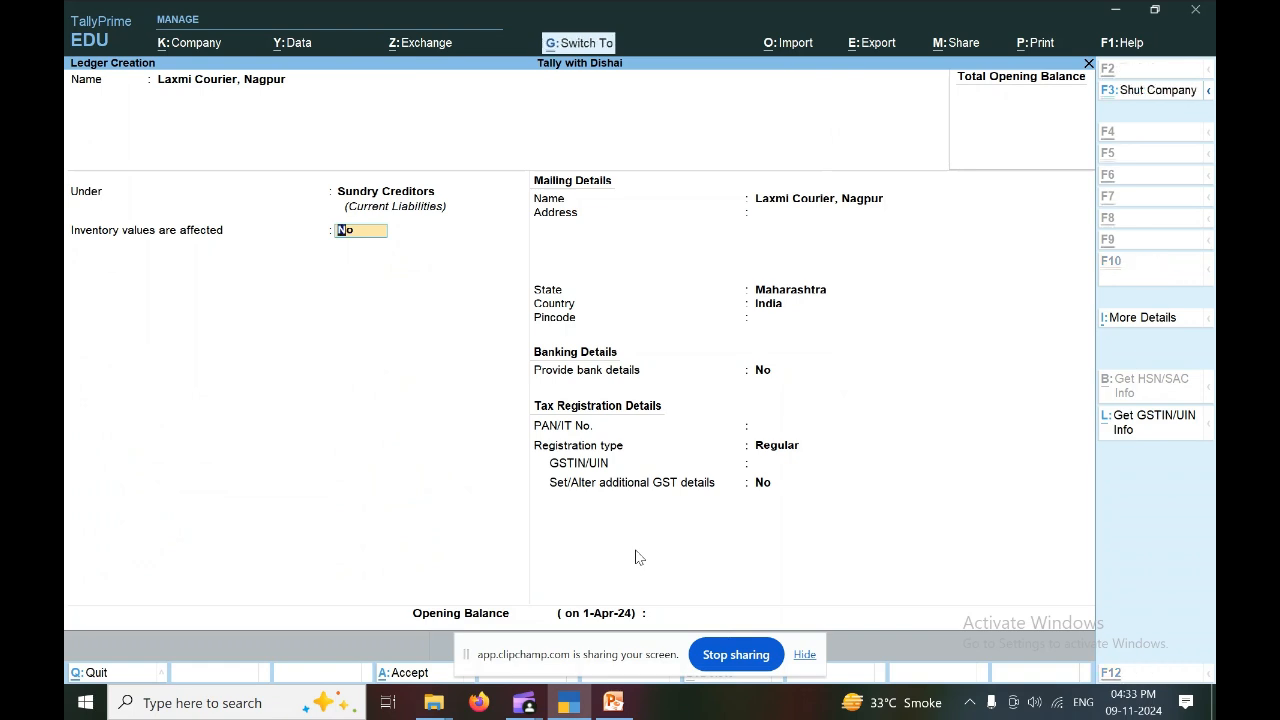
{"action": "key", "text": "ctrl+a"}
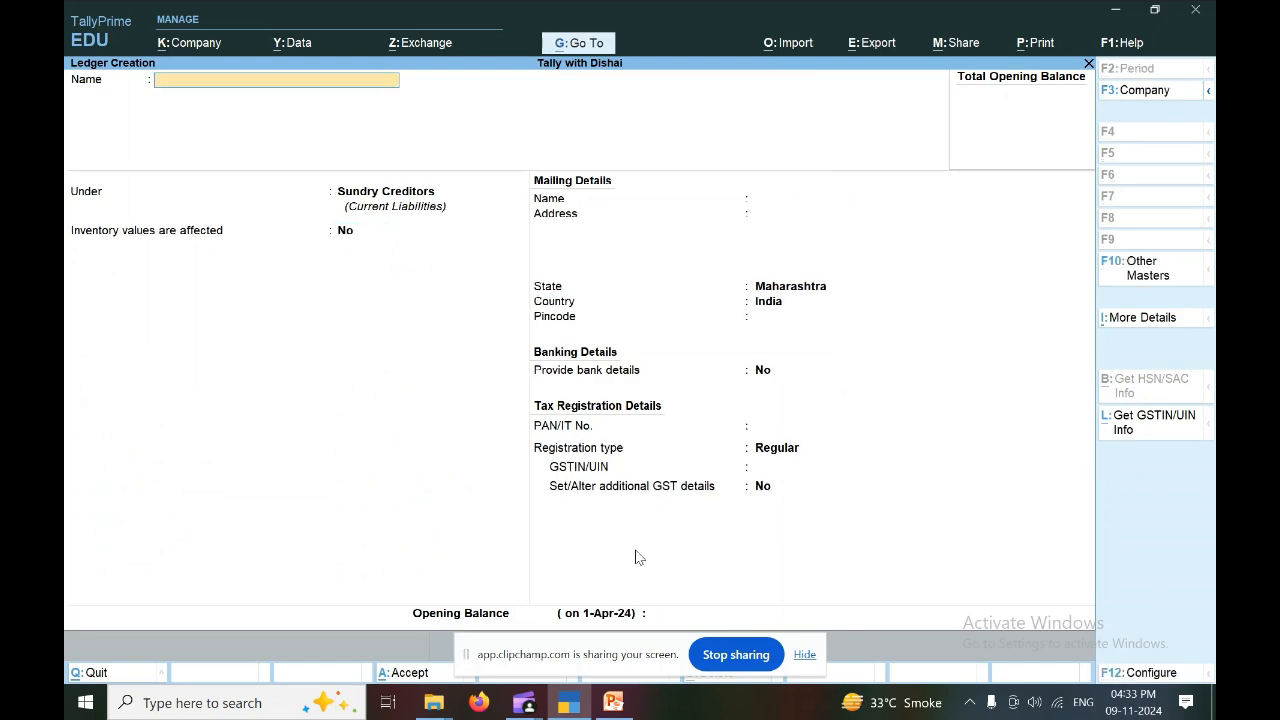
{"action": "key", "text": "Escape"}
{"action": "key", "text": "Escape"}
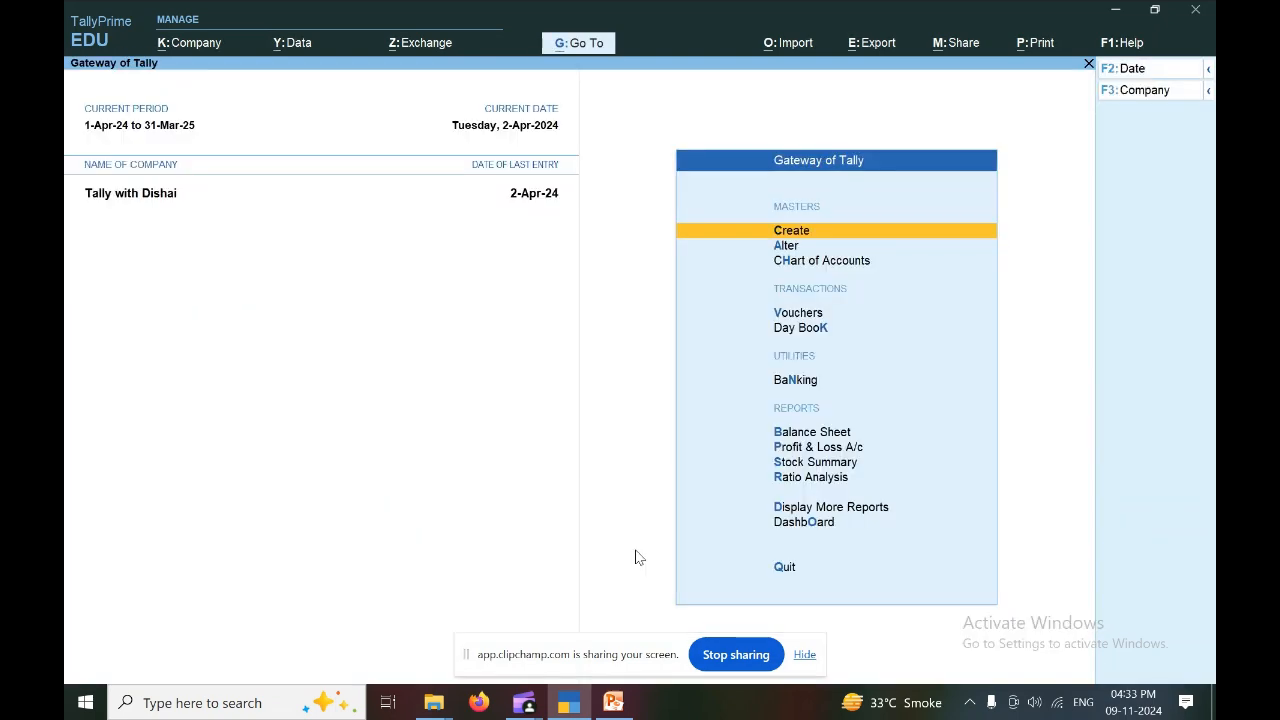
- Start a new Journal voucher and set its date to 2-May-24
{"action": "key", "text": "Down"}
{"action": "key", "text": "Down"}
{"action": "key", "text": "Down"}
{"action": "key", "text": "Return"}
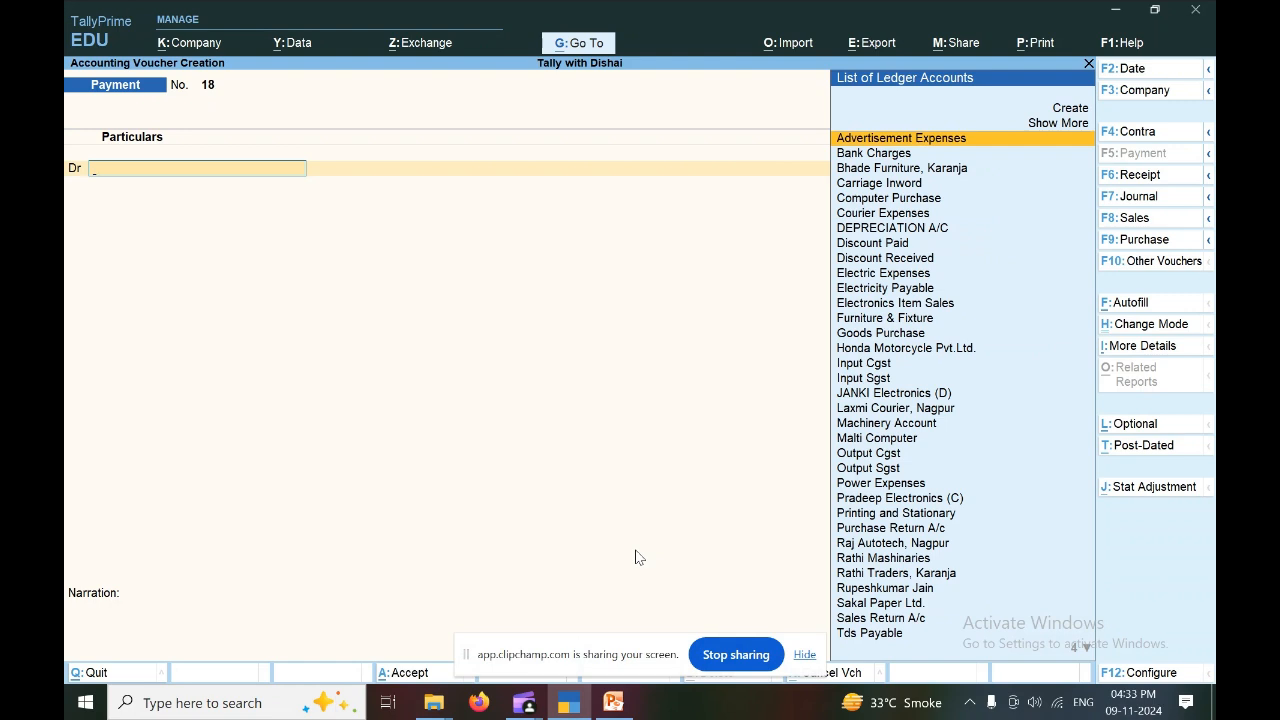
{"action": "key", "text": "F7"}
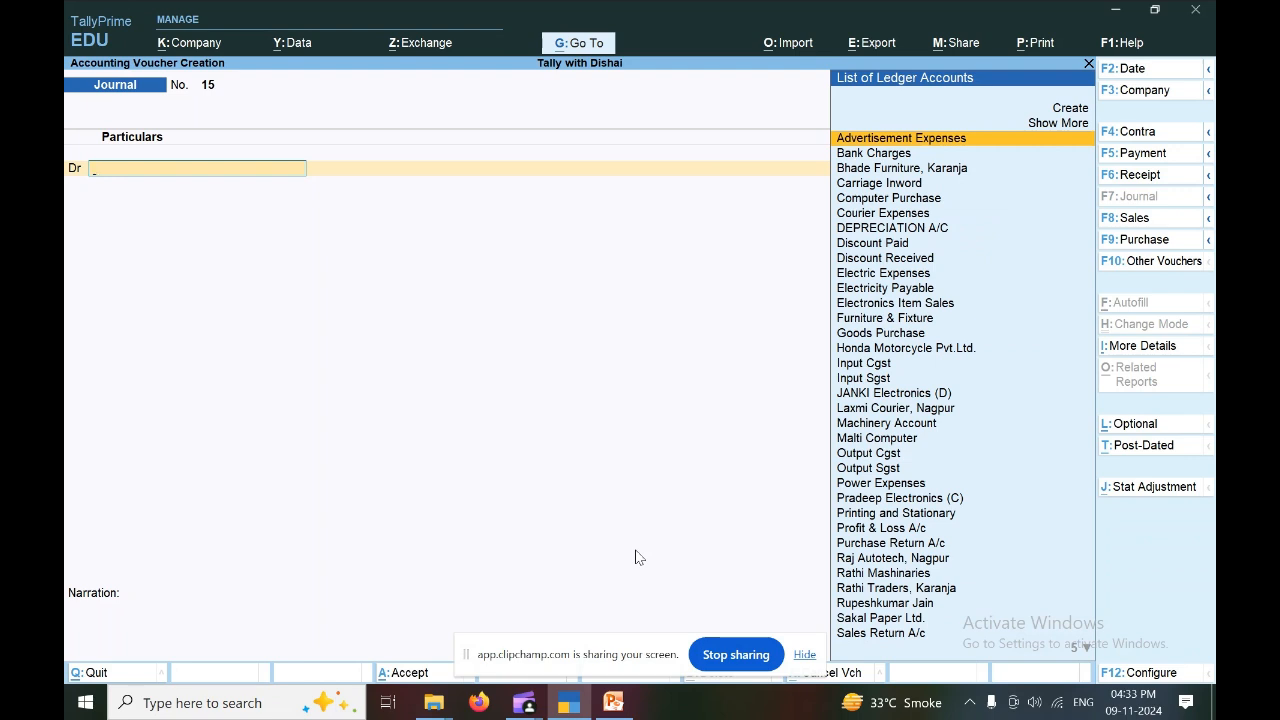
{"action": "key", "text": "F2"}
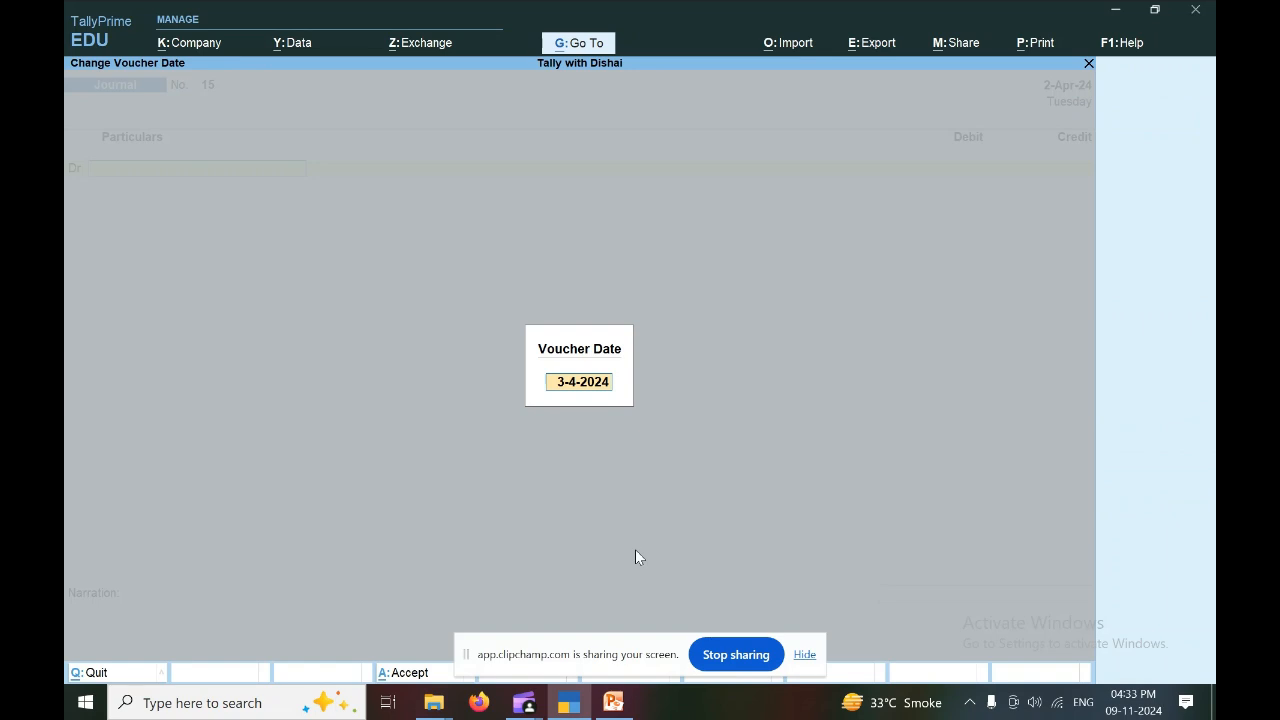
{"action": "type", "text": "2.5"}
{"action": "key", "text": "Return"}
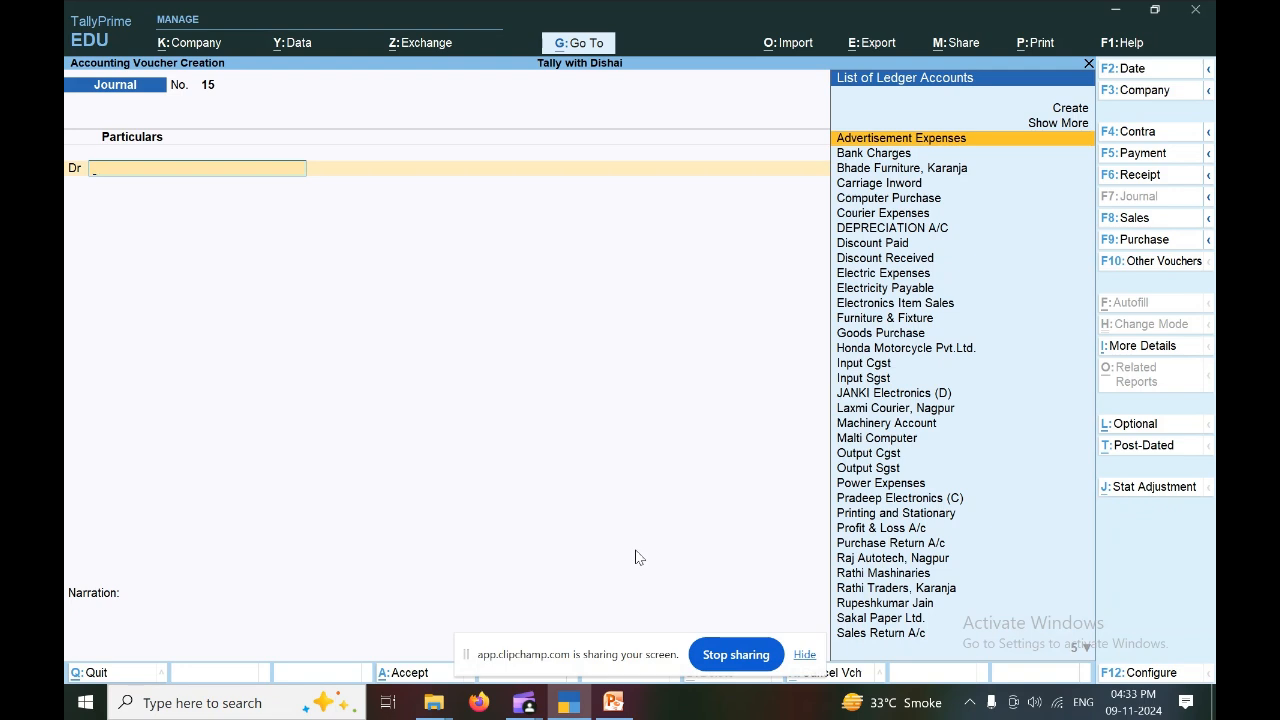
- Debit Courier Expenses with 1,550 and accept the GST and HSN/SAC details as per Masters/Company
{"action": "type", "text": "cour"}
{"action": "key", "text": "Return"}
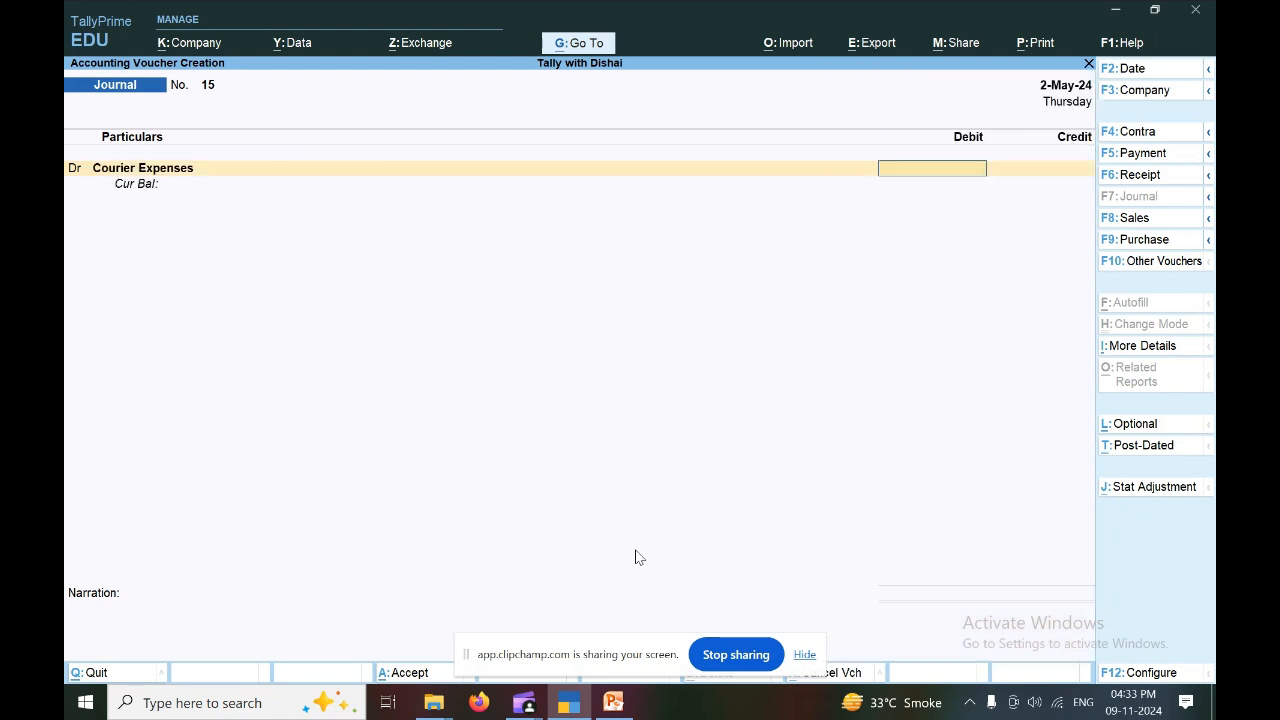
{"action": "type", "text": "1550"}
{"action": "key", "text": "Return"}
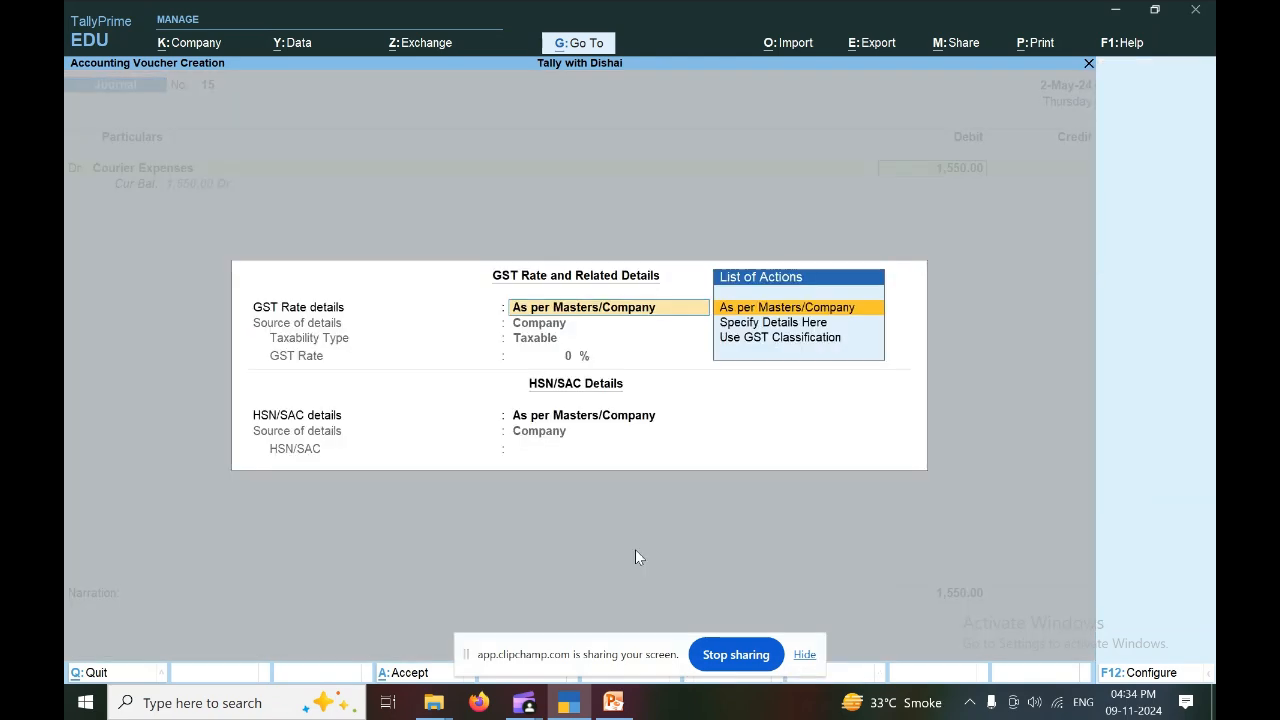
{"action": "key", "text": "ctrl+a"}
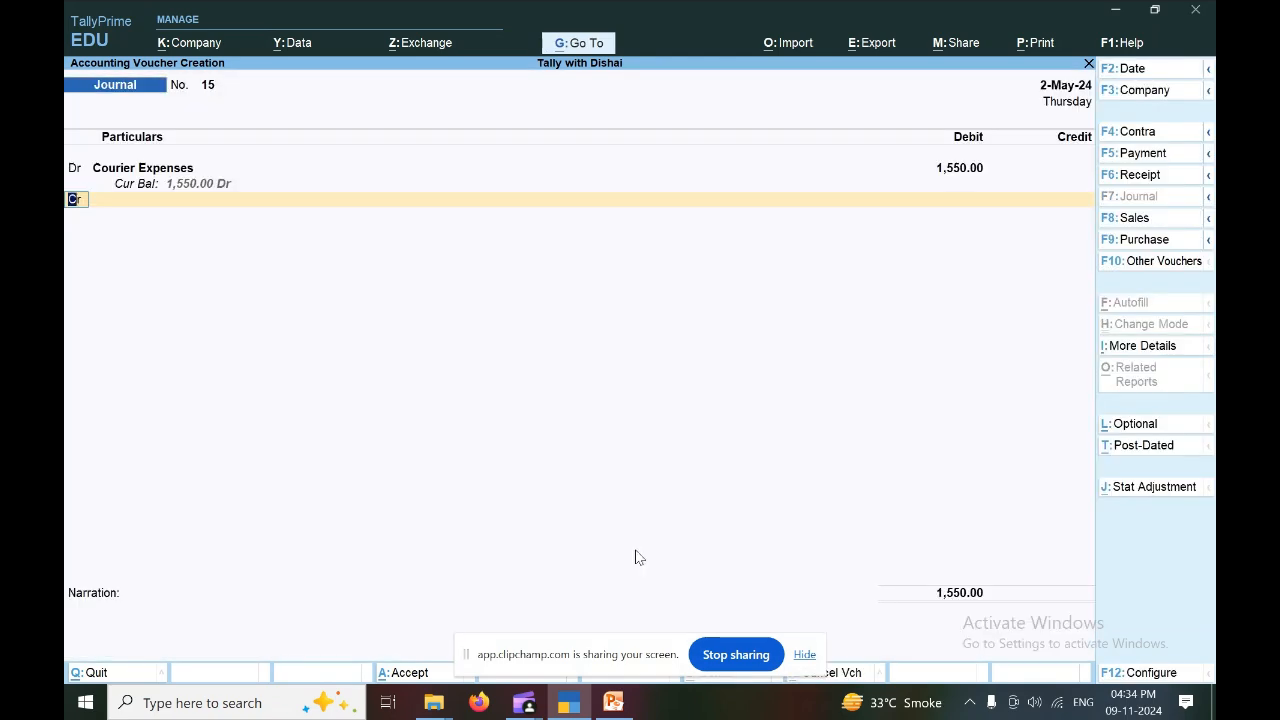
- Credit Laxmi Courier, Nagpur with 1,550 in the journal voucher
{"action": "type", "text": "Lax"}
{"action": "key", "text": "Return"}
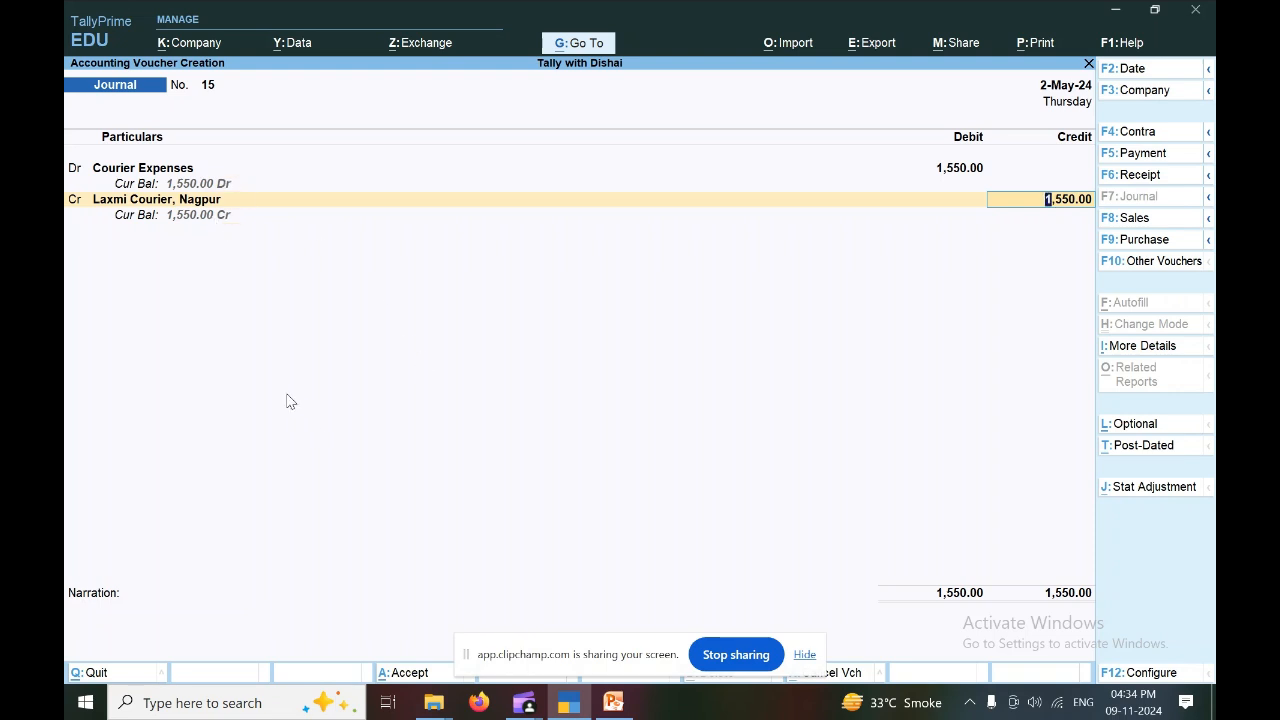
{"action": "key", "text": "Return"}
- Enter the narration "Being courier bill received for the Month Apr-2024" and save the journal voucher
{"action": "type", "text": "Being c"}
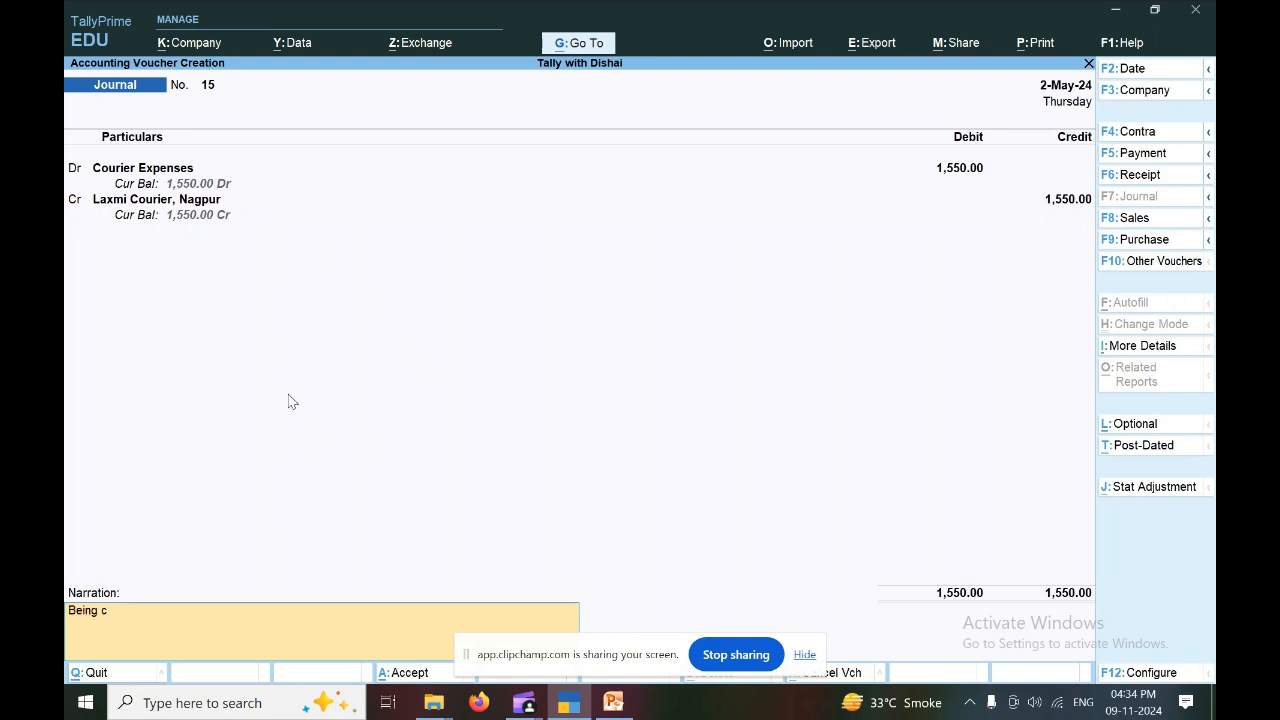
{"action": "type", "text": "ourier bill received for the Month Aso"}
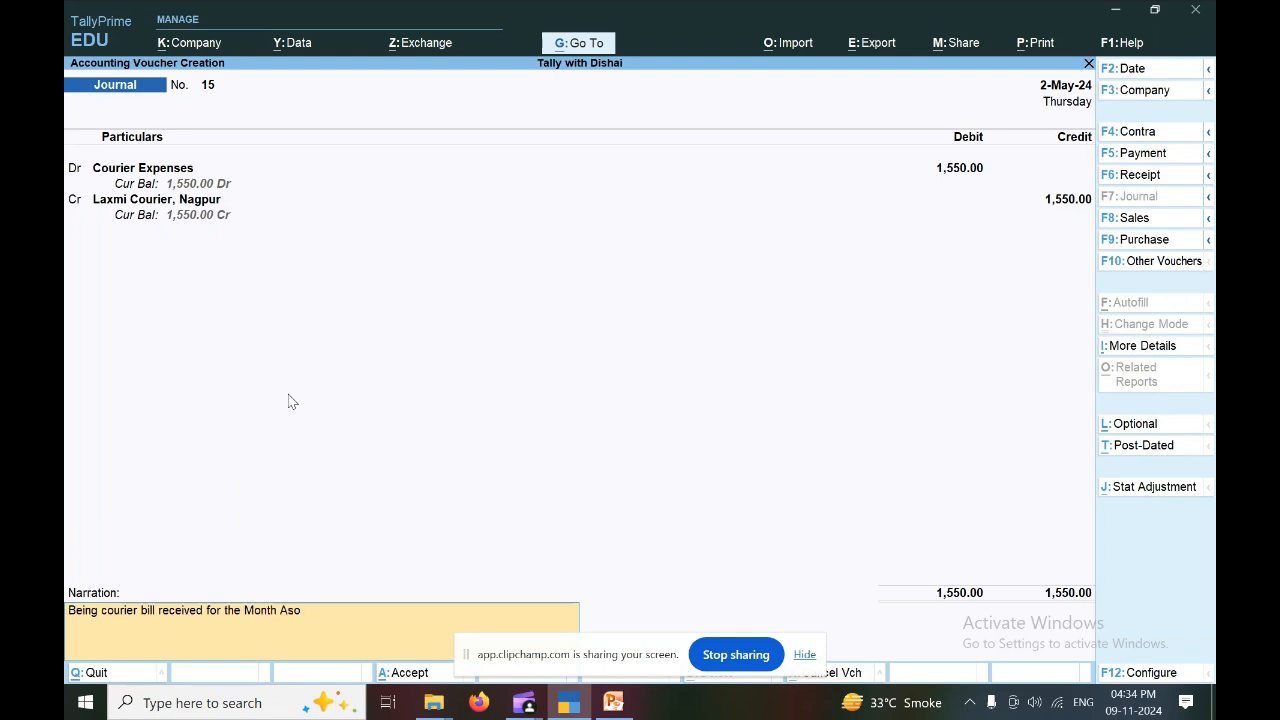
{"action": "type", "text": "-2024"}
{"action": "key", "text": "Return"}
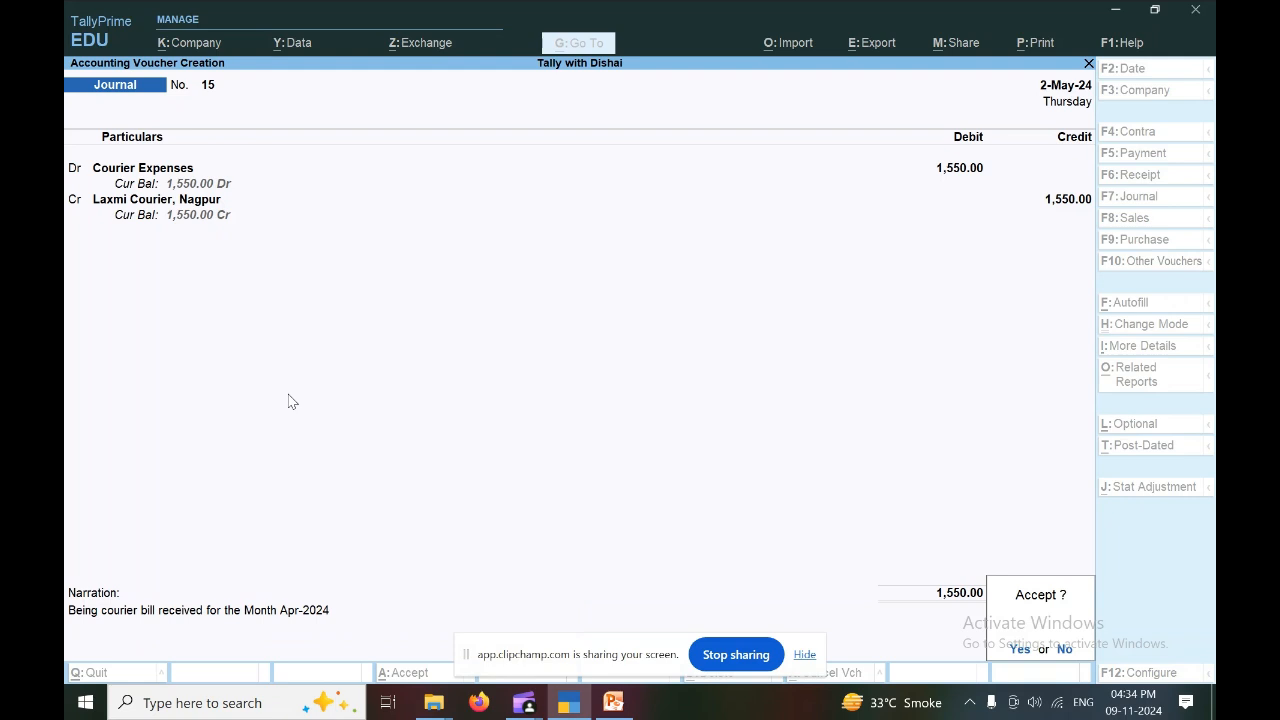
{"action": "key", "text": "Return"}
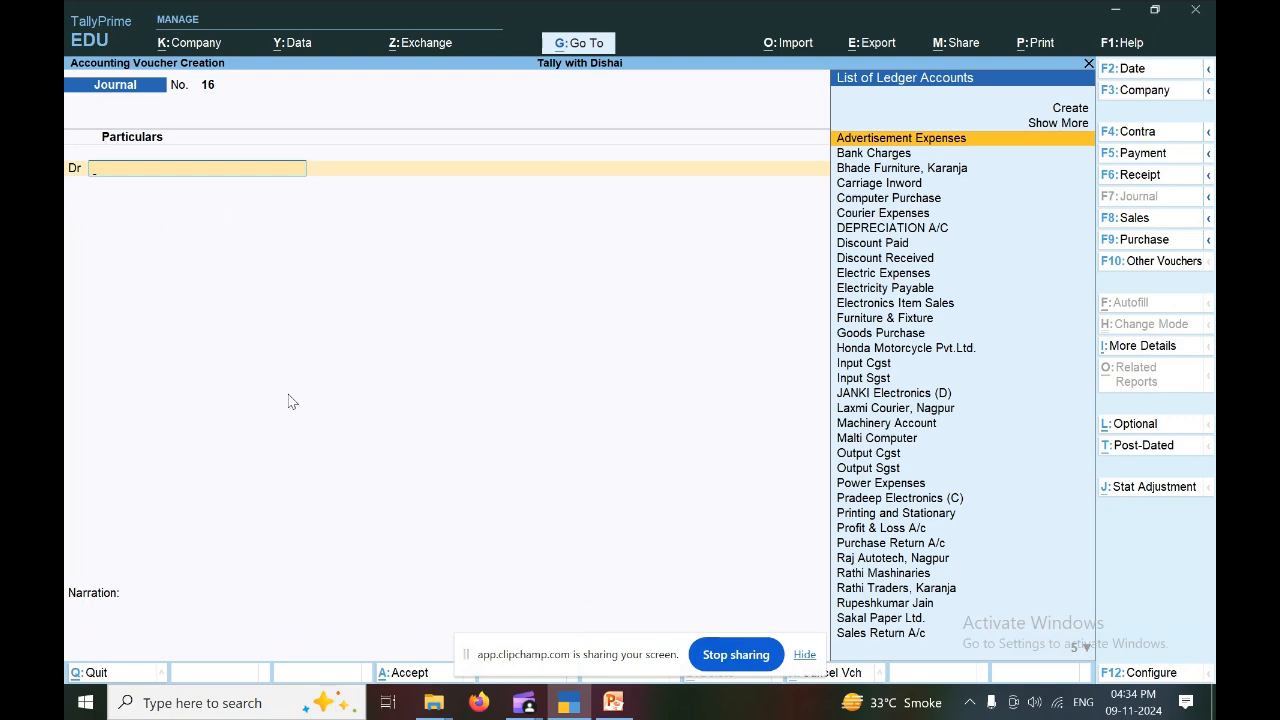
- Display the Profit & Loss A/c in detailed form and highlight the Courier Expenses line under Indirect Expenses
{"action": "key", "text": "Escape"}
{"action": "key", "text": "Down"}
{"action": "key", "text": "Down"}
{"action": "key", "text": "Down"}
{"action": "key", "text": "Down"}
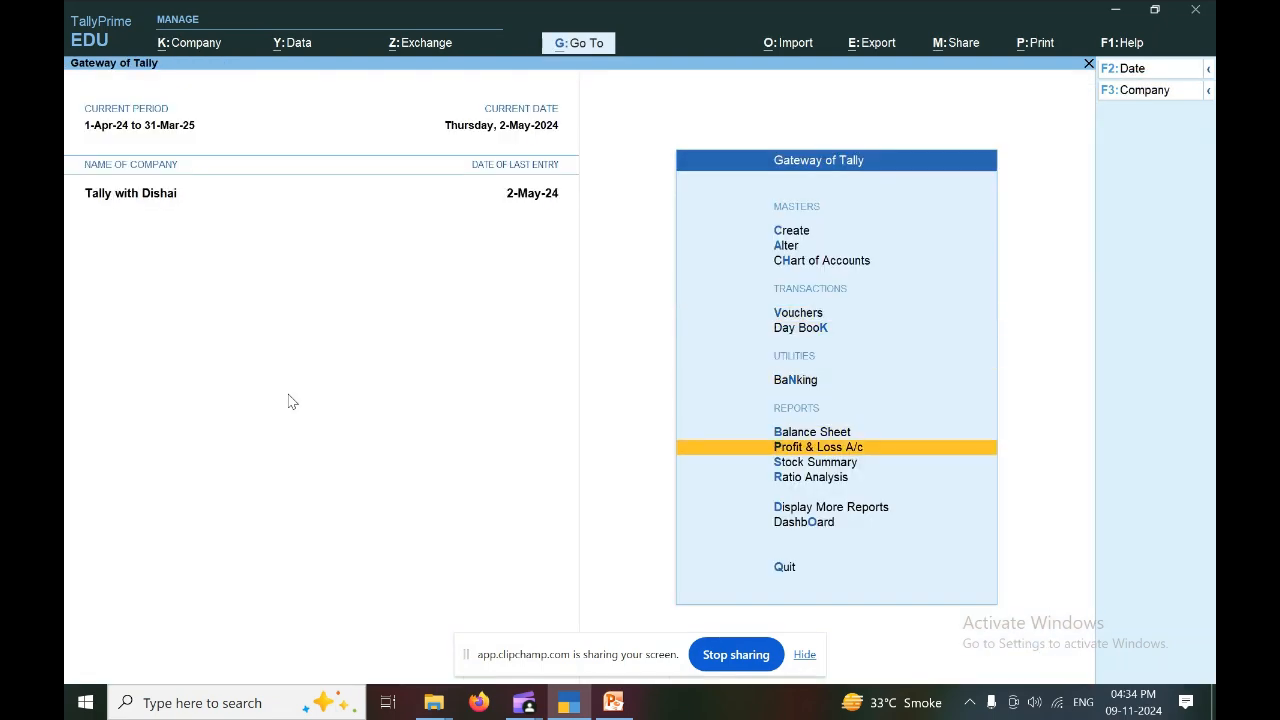
{"action": "key", "text": "Return"}
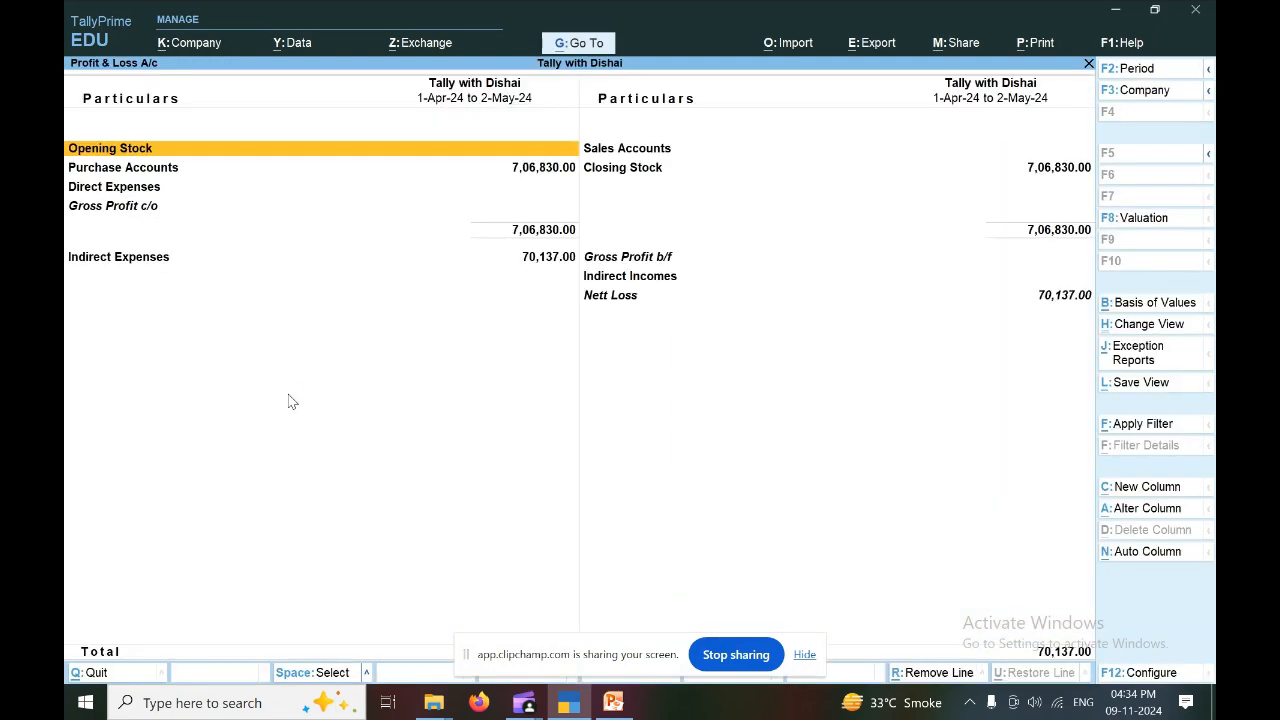
{"action": "key", "text": "alt+F5"}
{"action": "key", "text": "Down"}
{"action": "key", "text": "Down"}
{"action": "key", "text": "Down"}
{"action": "key", "text": "Down"}
{"action": "key", "text": "Down"}
{"action": "key", "text": "Down"}
{"action": "key", "text": "Down"}
{"action": "key", "text": "Down"}
{"action": "key", "text": "Down"}
{"action": "key", "text": "Down"}
{"action": "key", "text": "Down"}
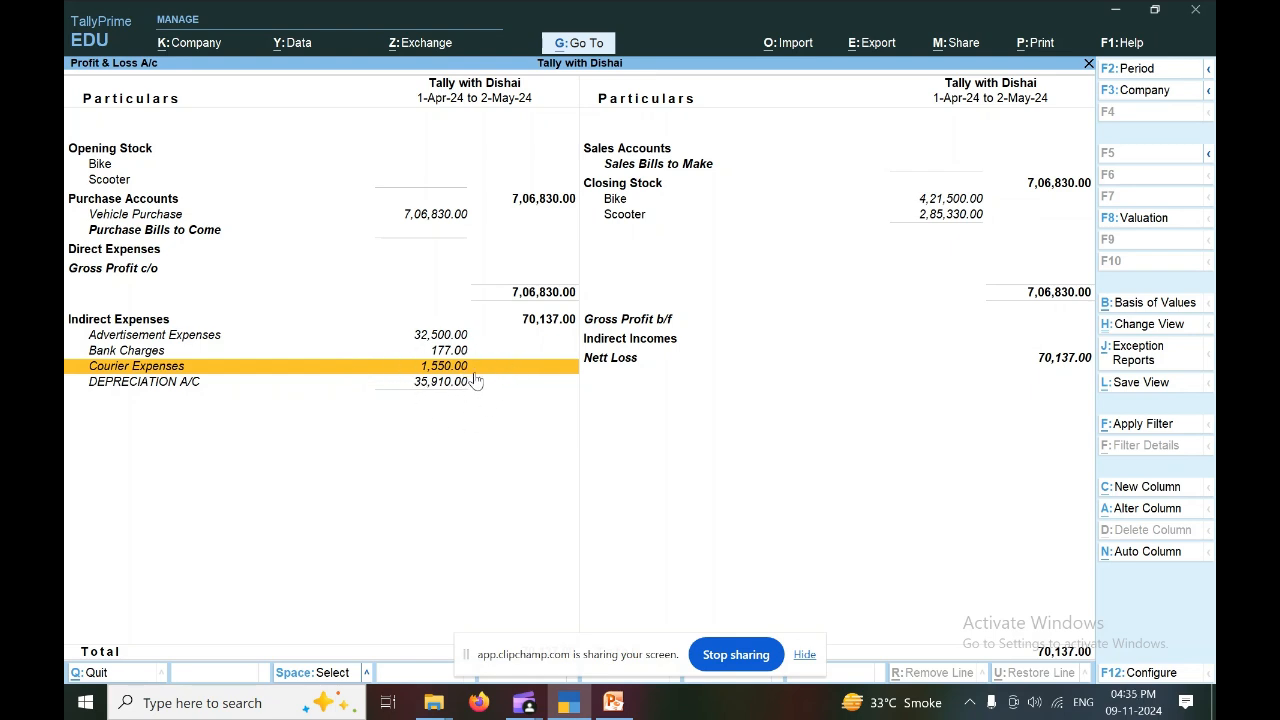
- Display the Balance Sheet in detailed form and drill down into the Sundry Creditors group summary
{"action": "key", "text": "Escape"}
{"action": "key", "text": "Up"}
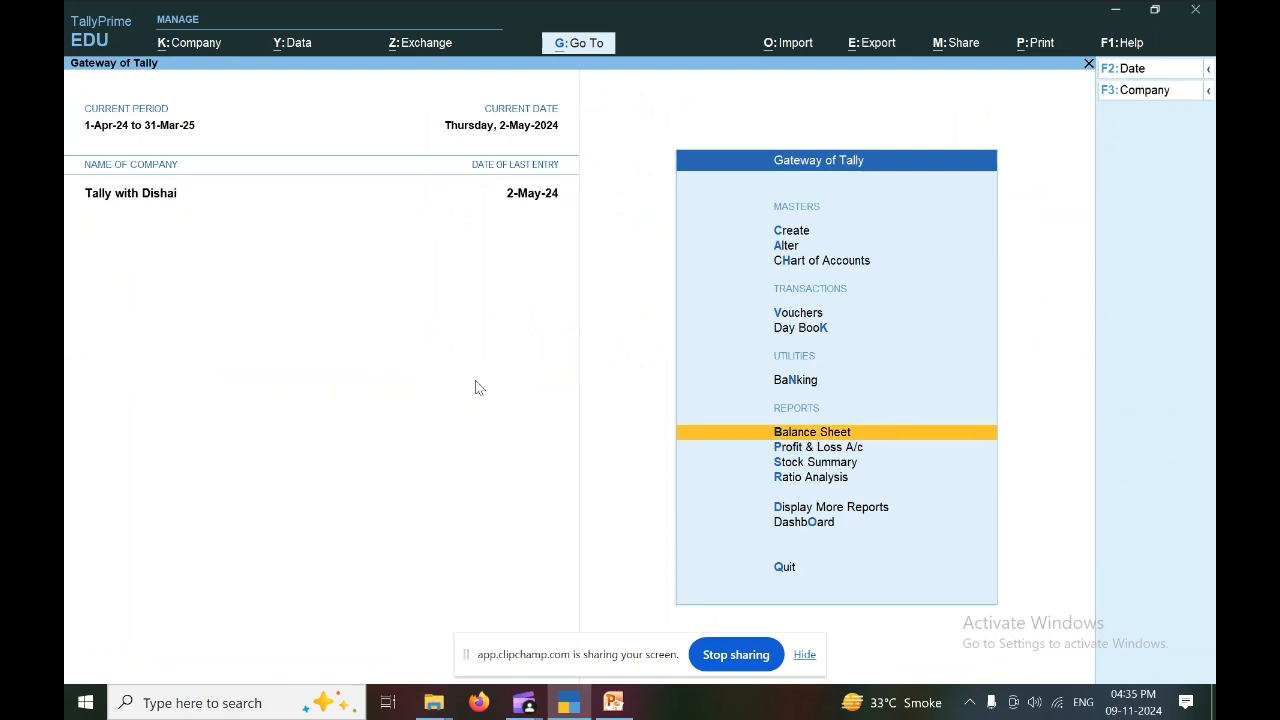
{"action": "key", "text": "Return"}
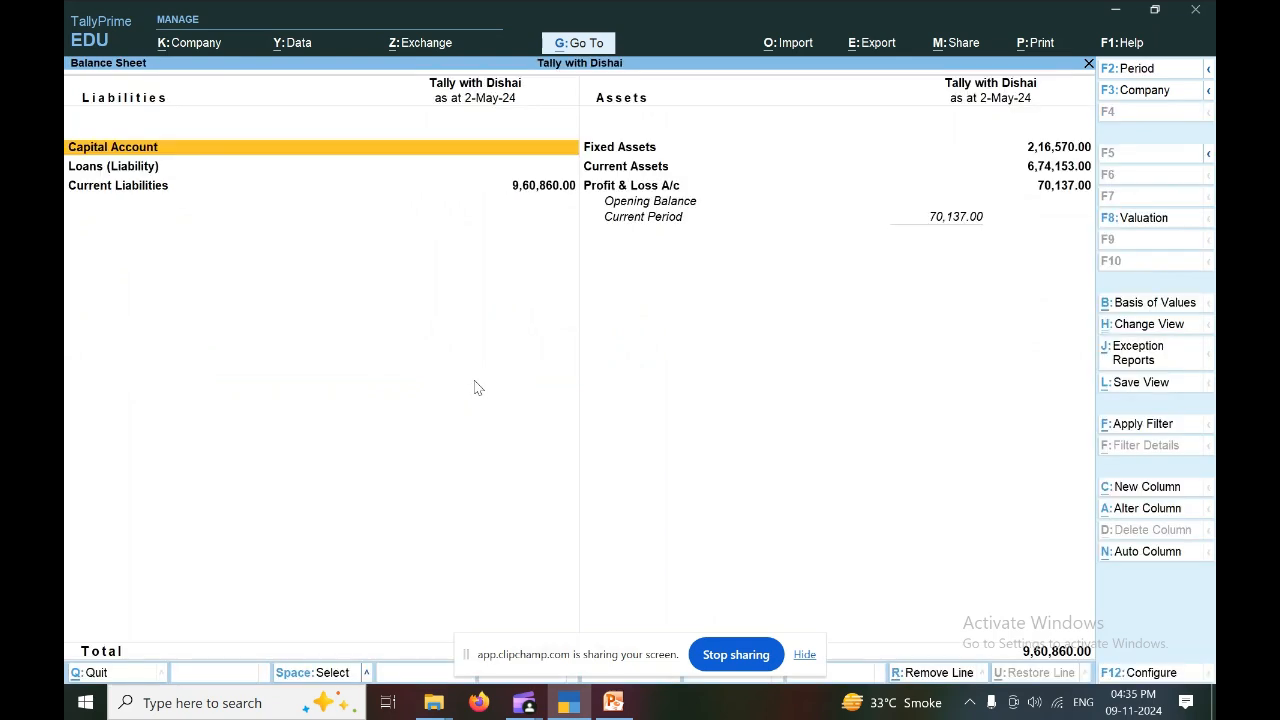
{"action": "key", "text": "alt+F5"}
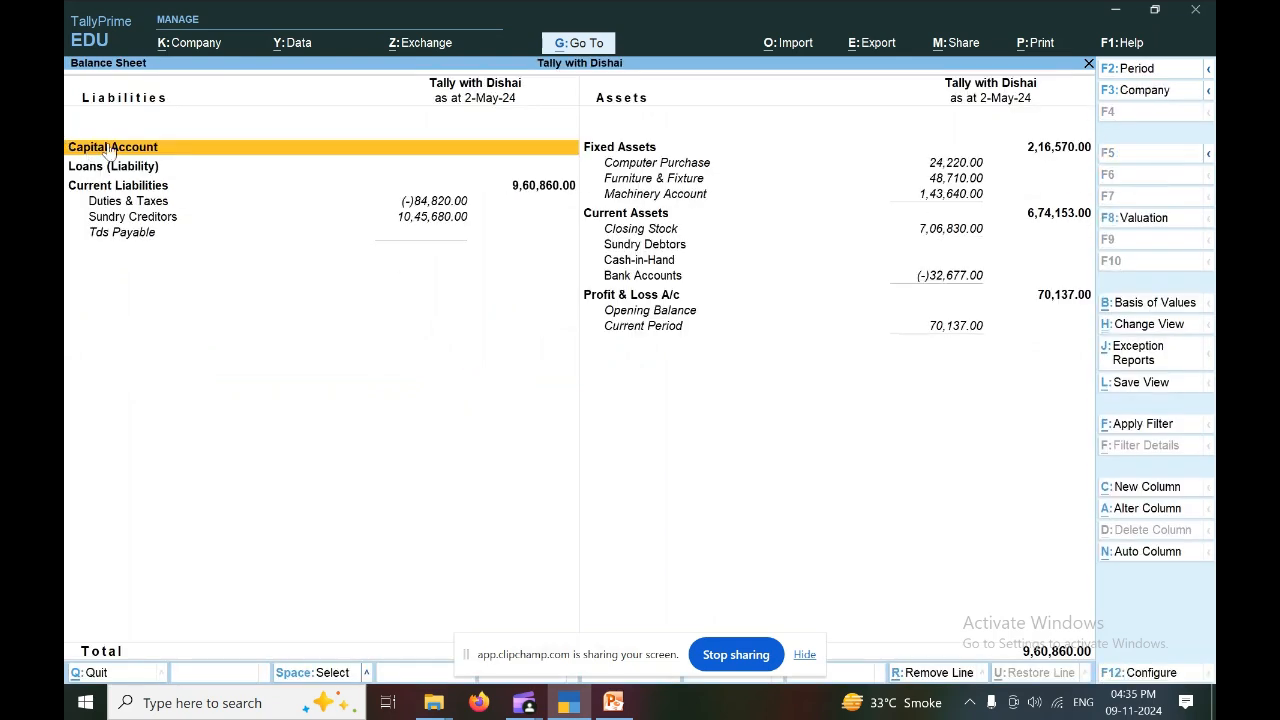
{"action": "left_click", "coordinate": [147, 222]}
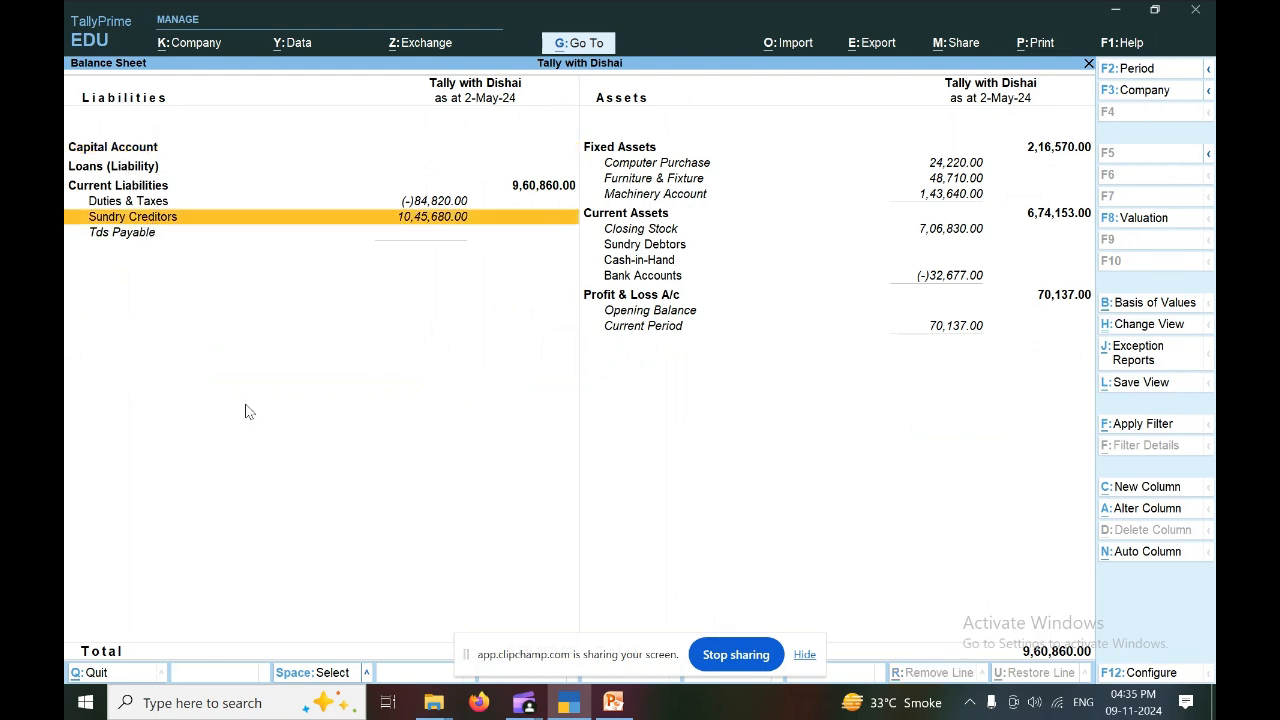
{"action": "key", "text": "Return"}
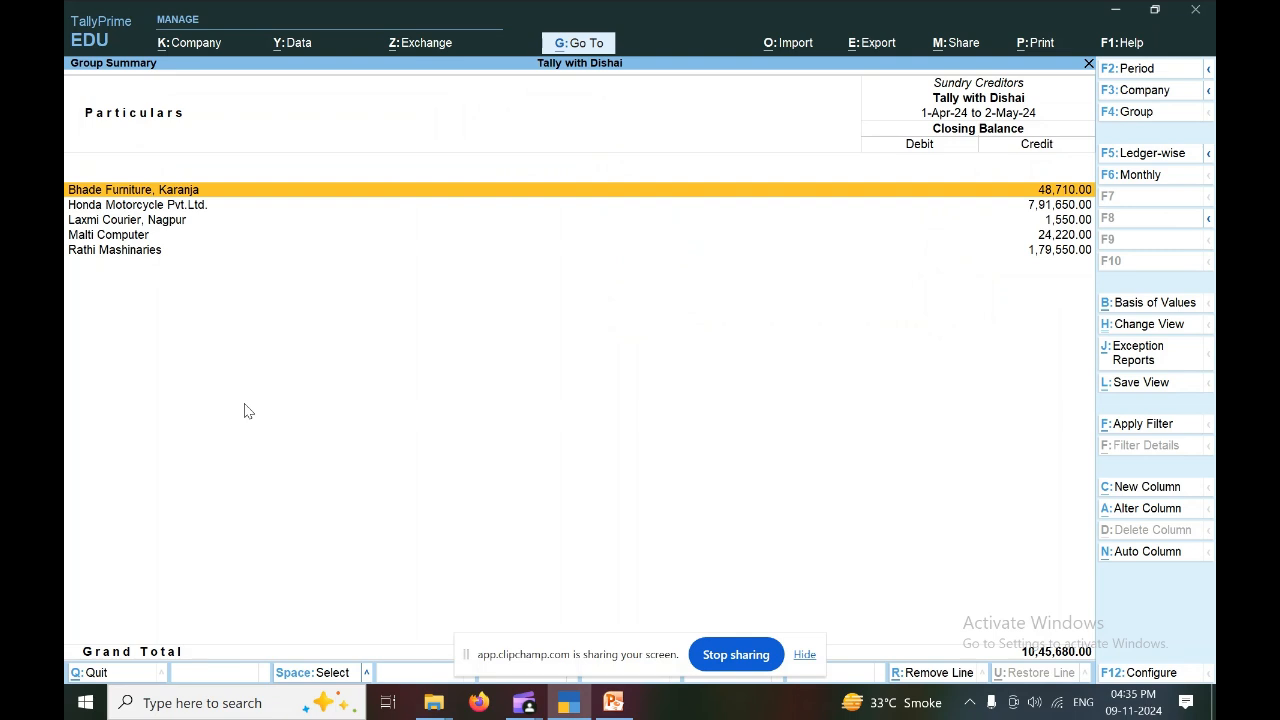
- Examine the Laxmi Courier, Nagpur line in the Sundry Creditors group summary, reopening the summary from the Balance Sheet
{"action": "key", "text": "Down"}
{"action": "key", "text": "Down"}
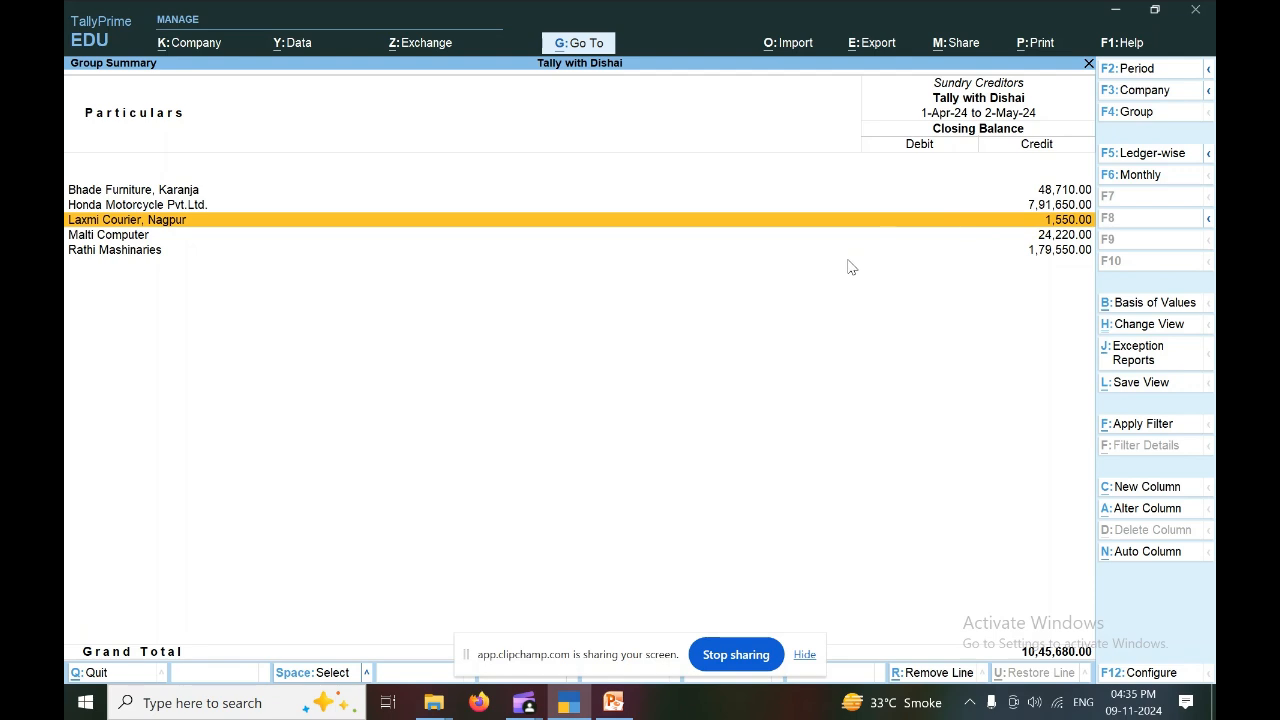
{"action": "key", "text": "Escape"}
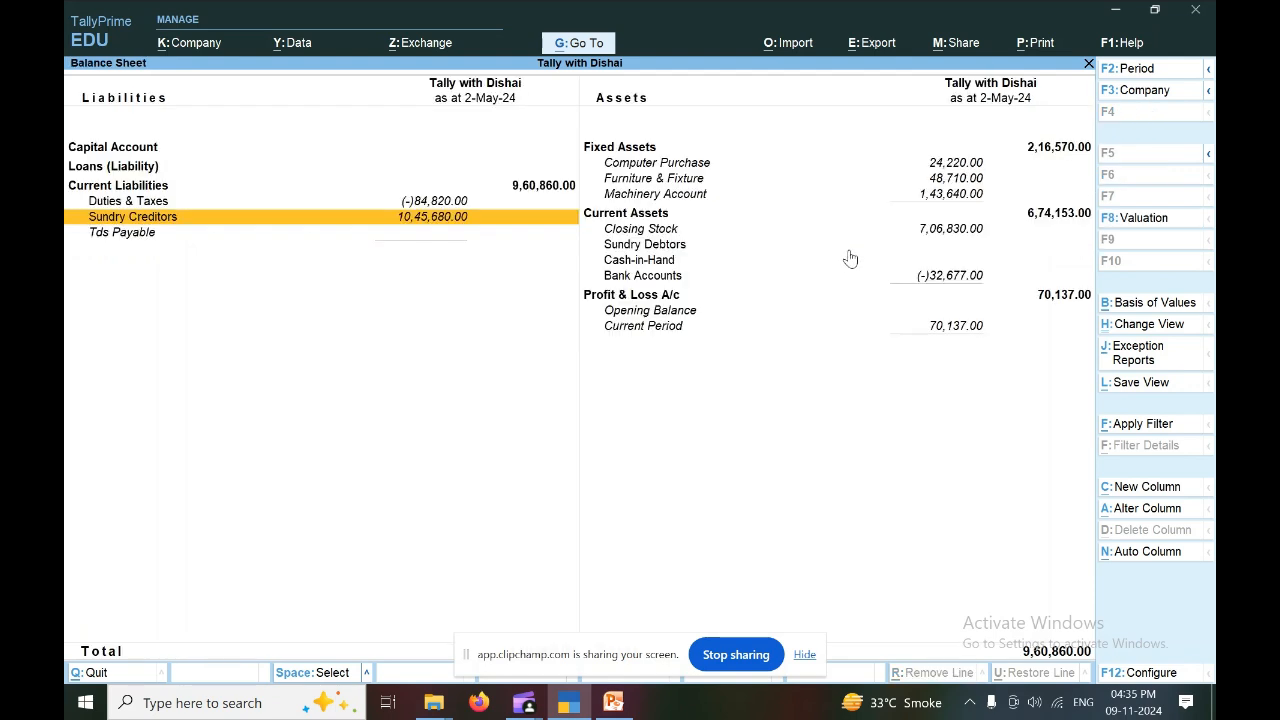
{"action": "key", "text": "Return"}
{"action": "key", "text": "Down"}
{"action": "key", "text": "Down"}
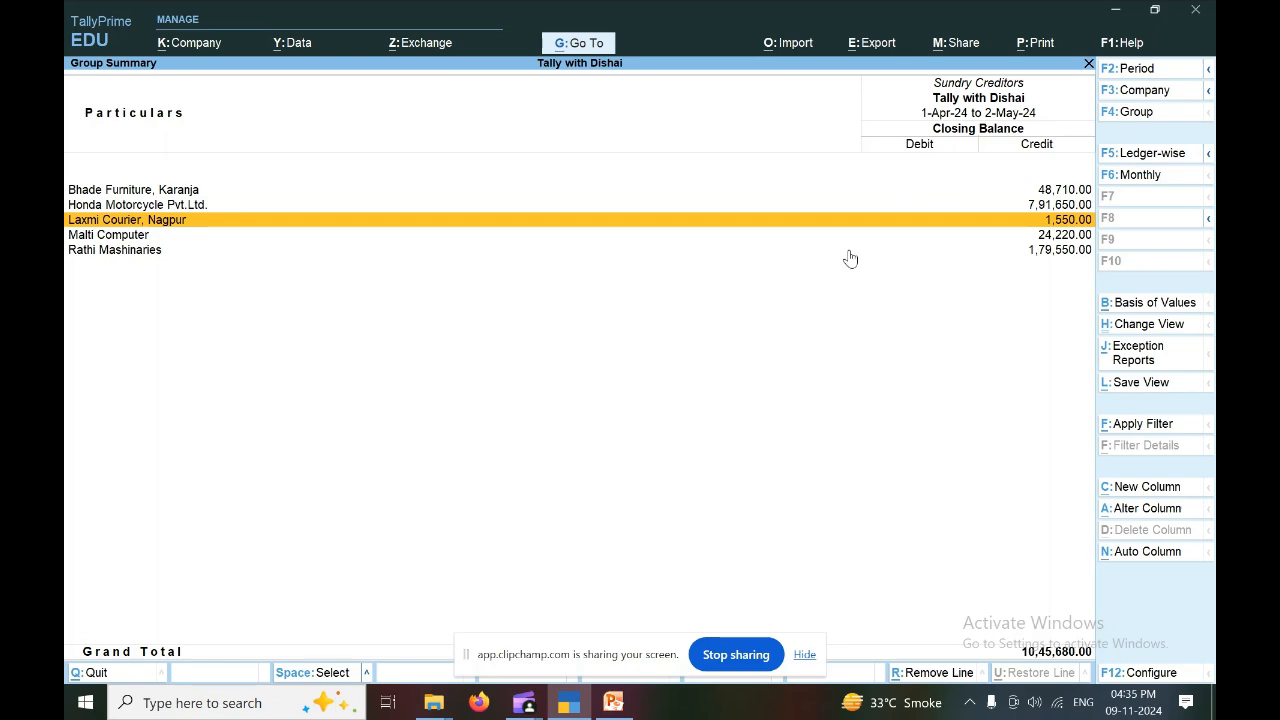
- Close the Balance Sheet reports and open voucher creation from the Gateway of Tally
{"action": "key", "text": "Escape"}
{"action": "key", "text": "Escape"}
{"action": "key", "text": "Down"}
{"action": "key", "text": "Down"}
{"action": "key", "text": "Down"}
{"action": "key", "text": "Return"}
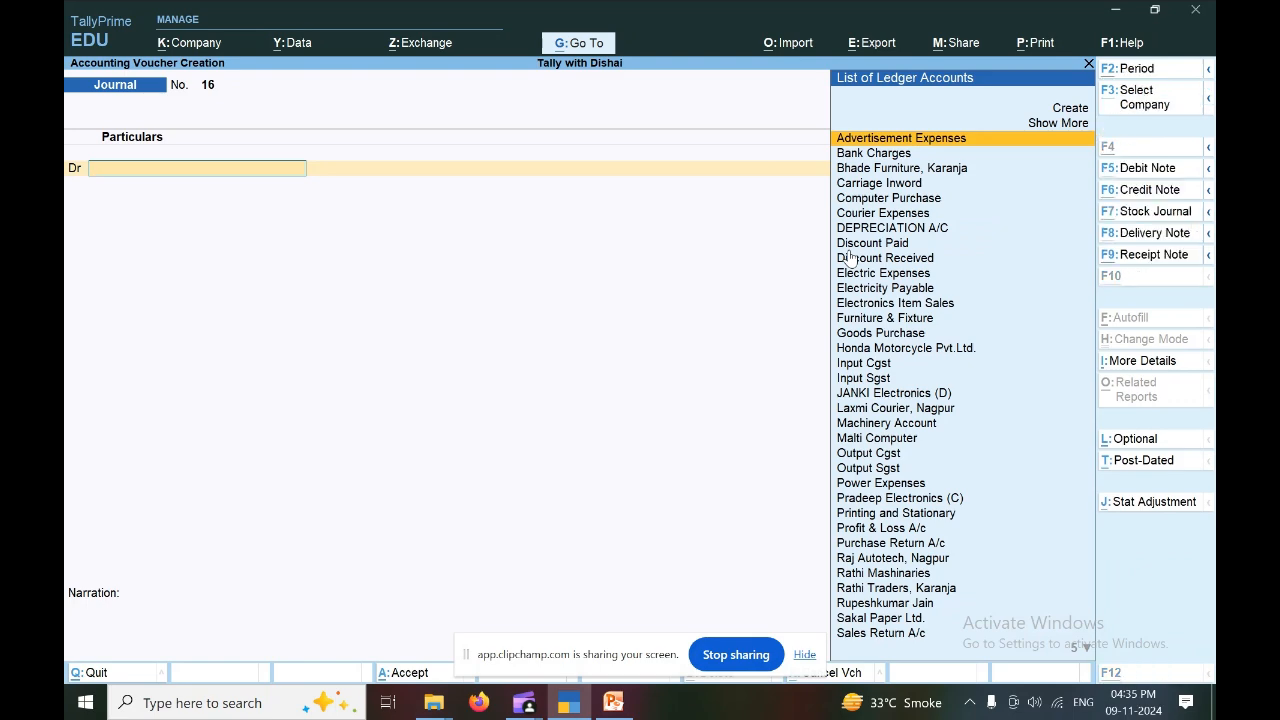
- Switch to PowerPoint to read the second slide entry, Laxmi Courier A/c to Cash account, and return to TallyPrime
{"action": "key", "text": "alt+Tab"}
{"action": "scroll", "coordinate": [593, 452], "scroll_direction": "down", "scroll_amount": 1}
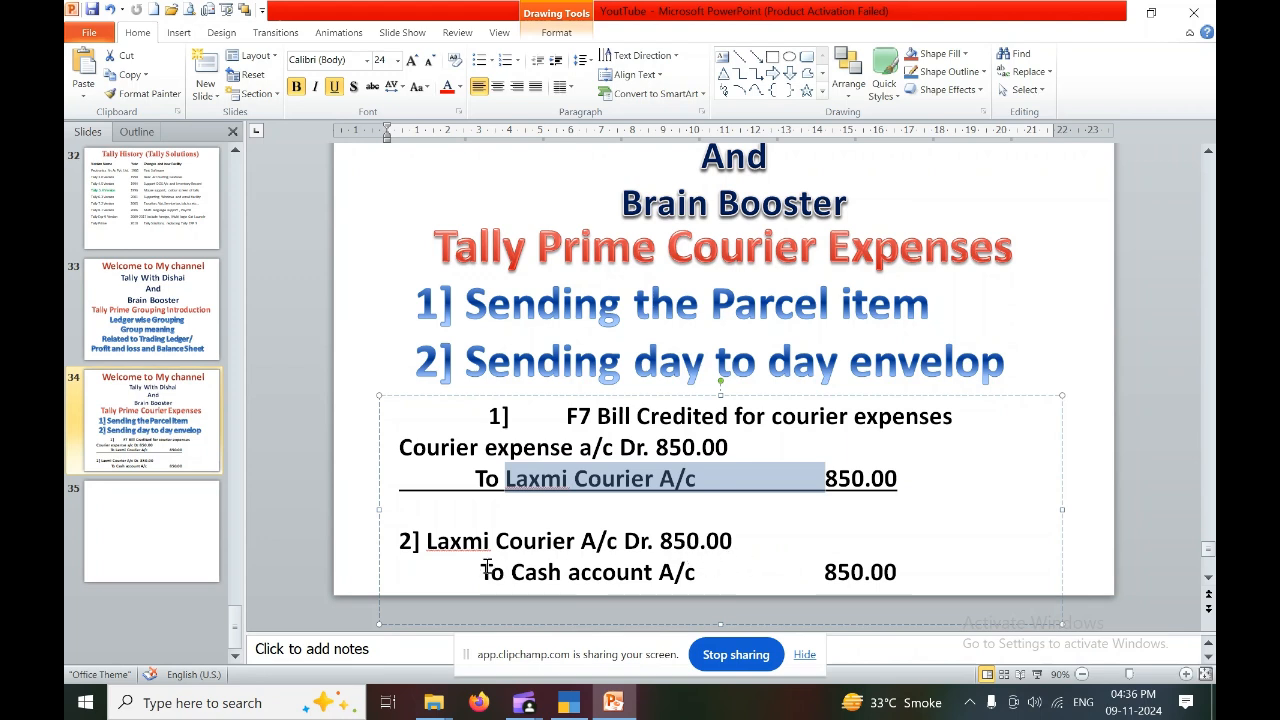
{"action": "left_click", "coordinate": [568, 703]}
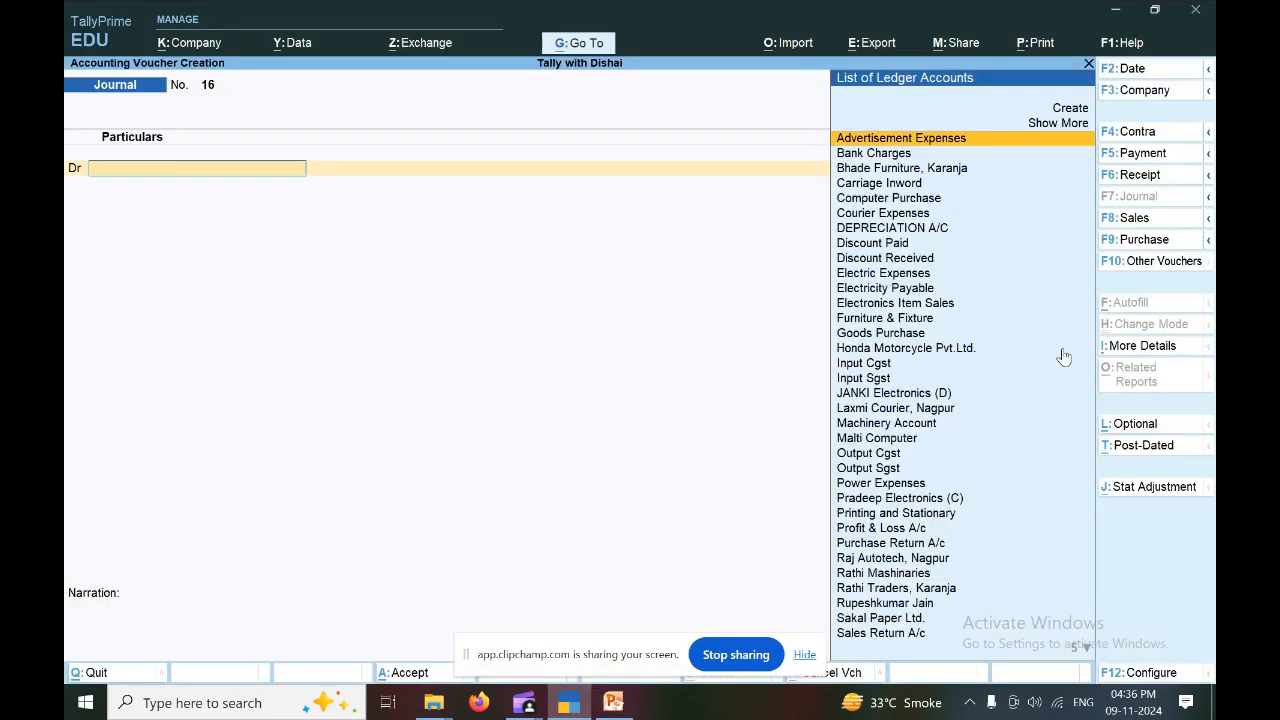
- Start a payment voucher and debit Laxmi Courier, Nagpur with 1,550
{"action": "left_click", "coordinate": [1163, 156]}
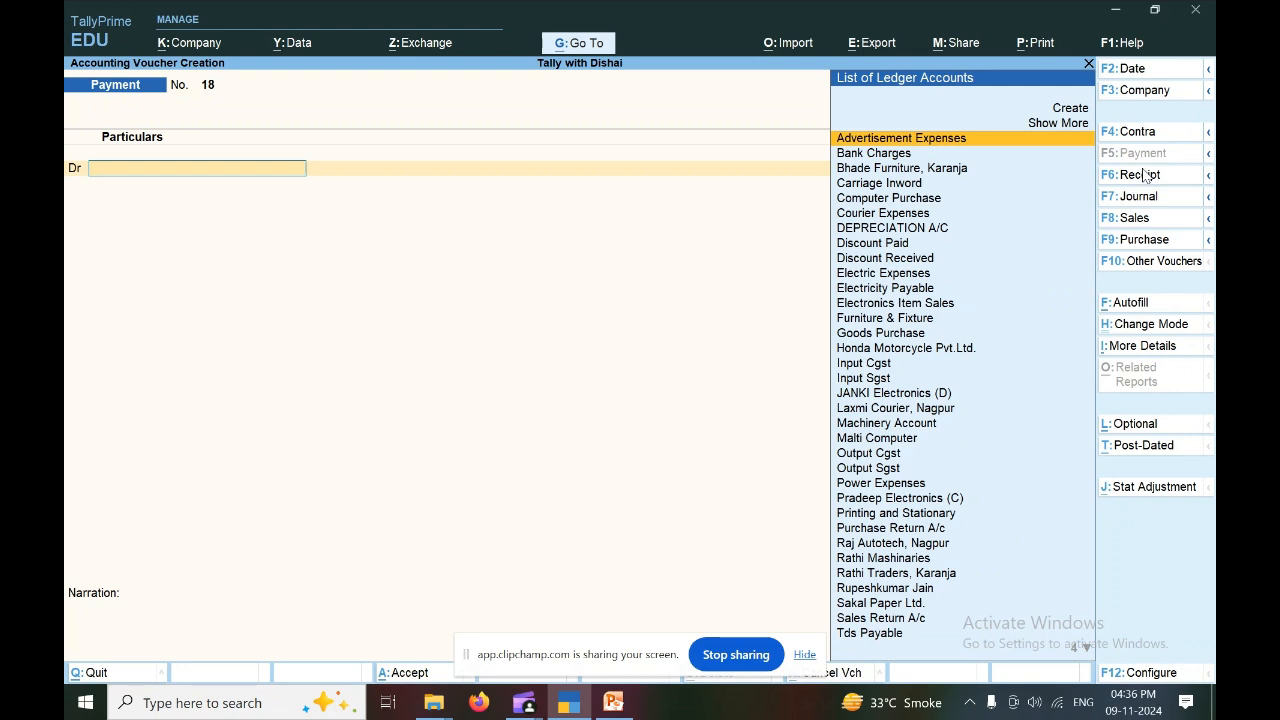
{"action": "type", "text": "Laxm"}
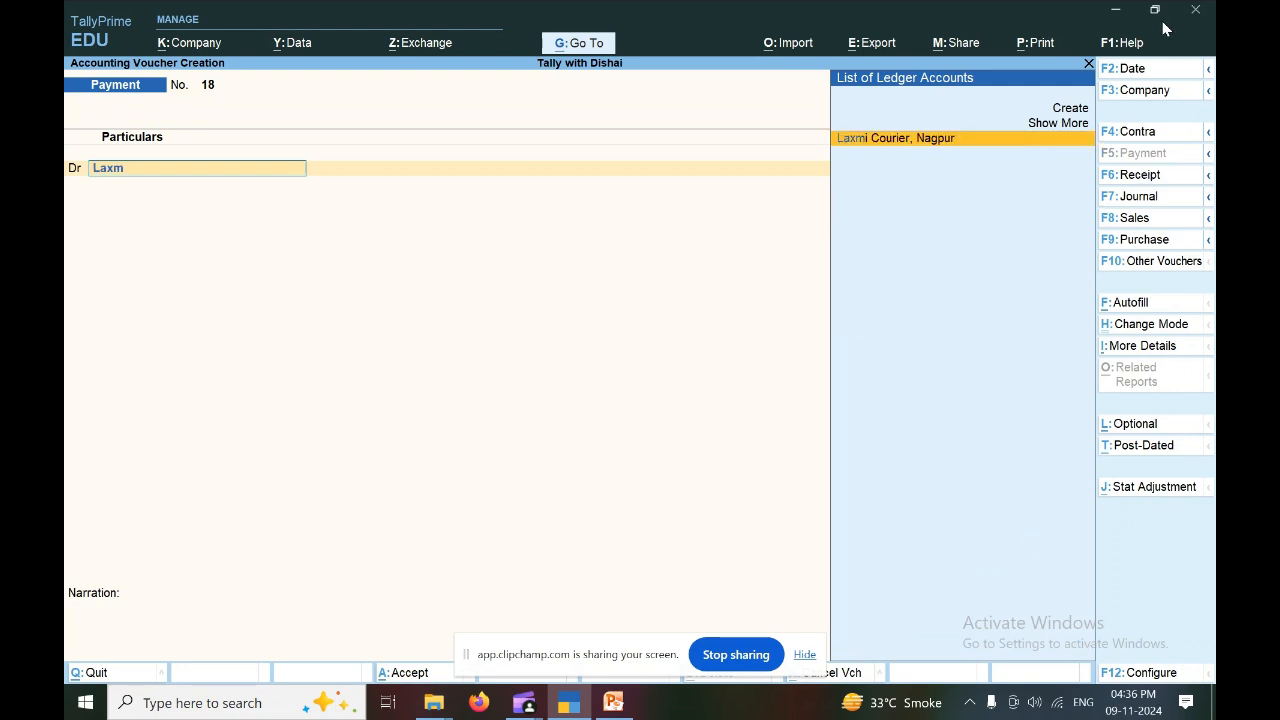
{"action": "key", "text": "Return"}
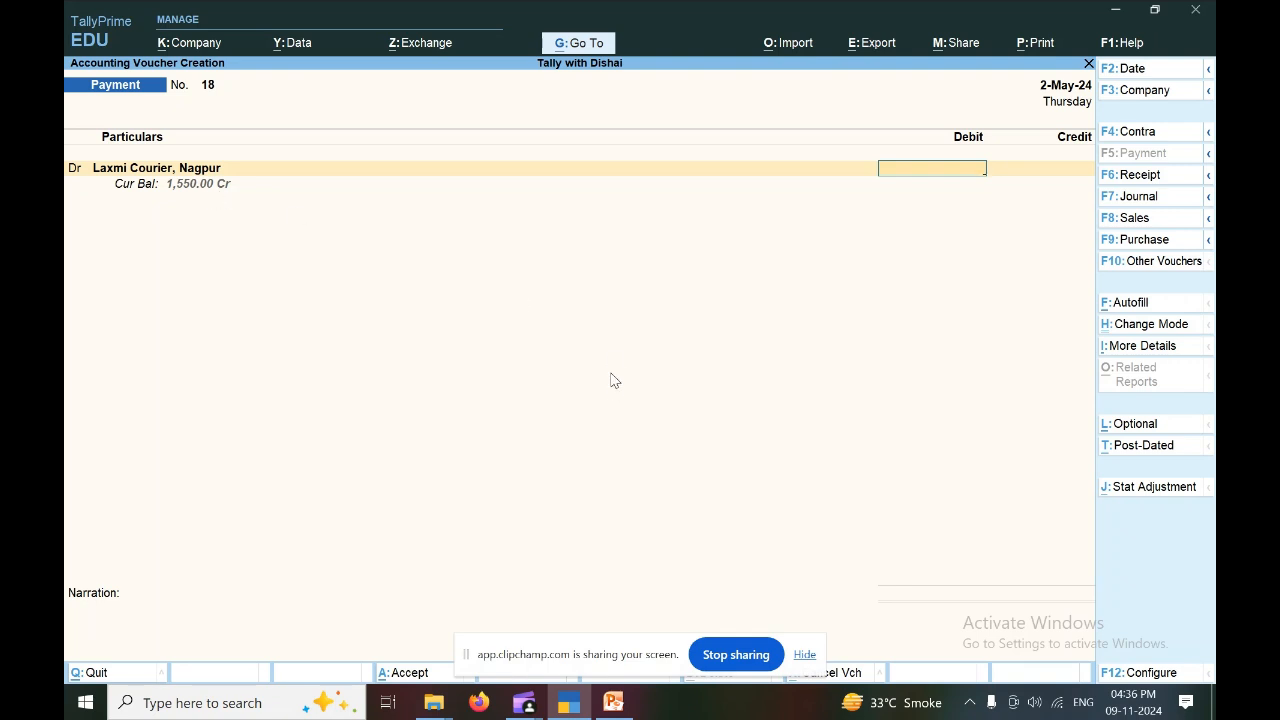
{"action": "type", "text": "550"}
{"action": "key", "text": "Return"}
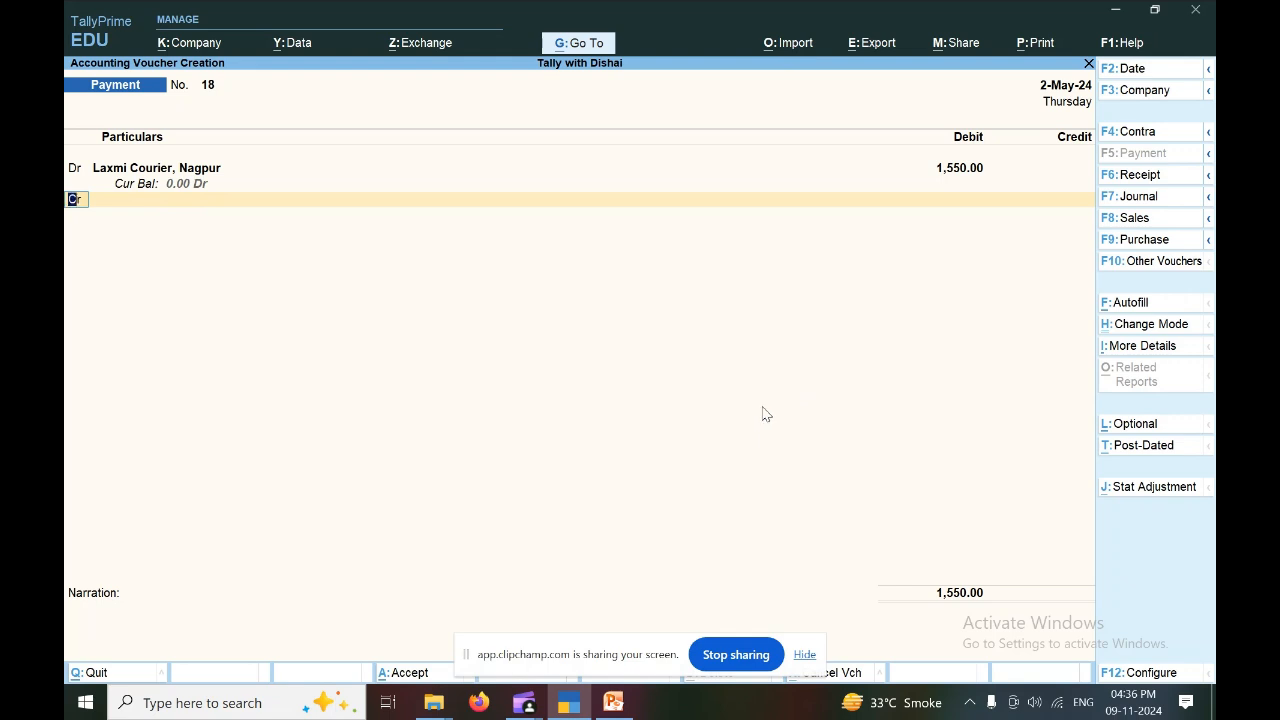
- Credit Cash with 1,550 in the payment voucher
{"action": "key", "text": "Return"}
{"action": "type", "text": "Cash"}
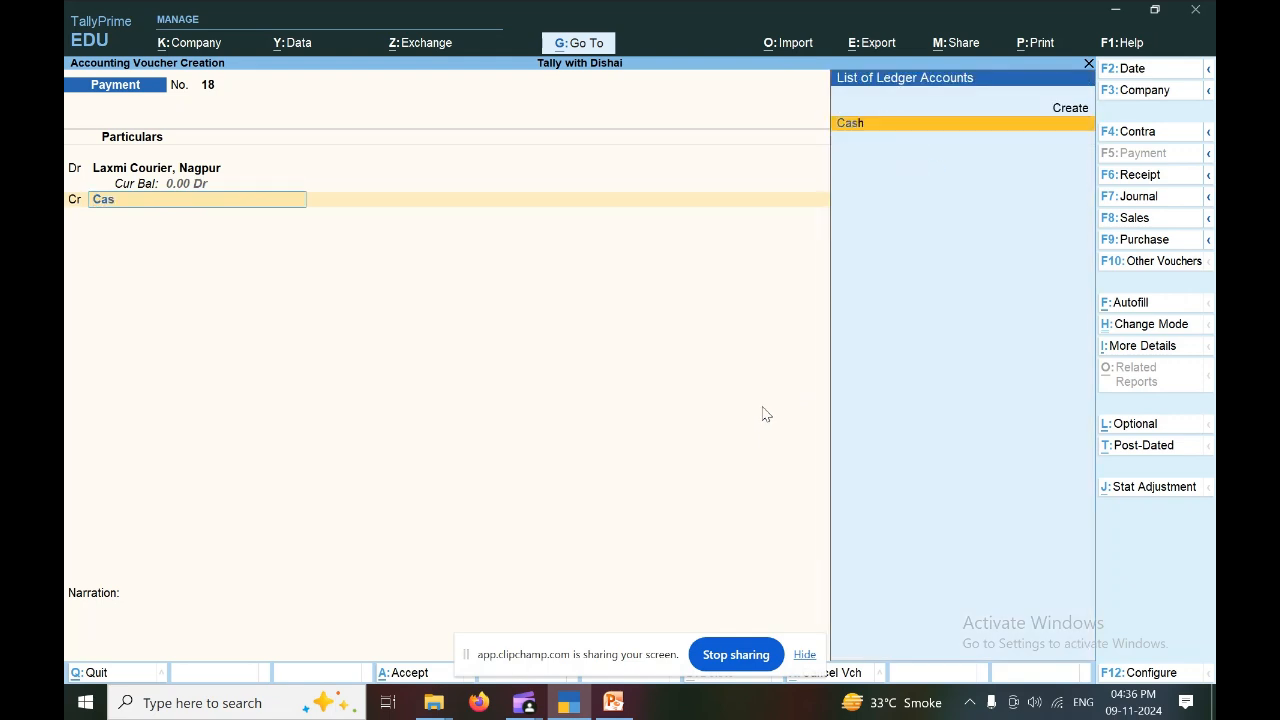
{"action": "key", "text": "Return"}
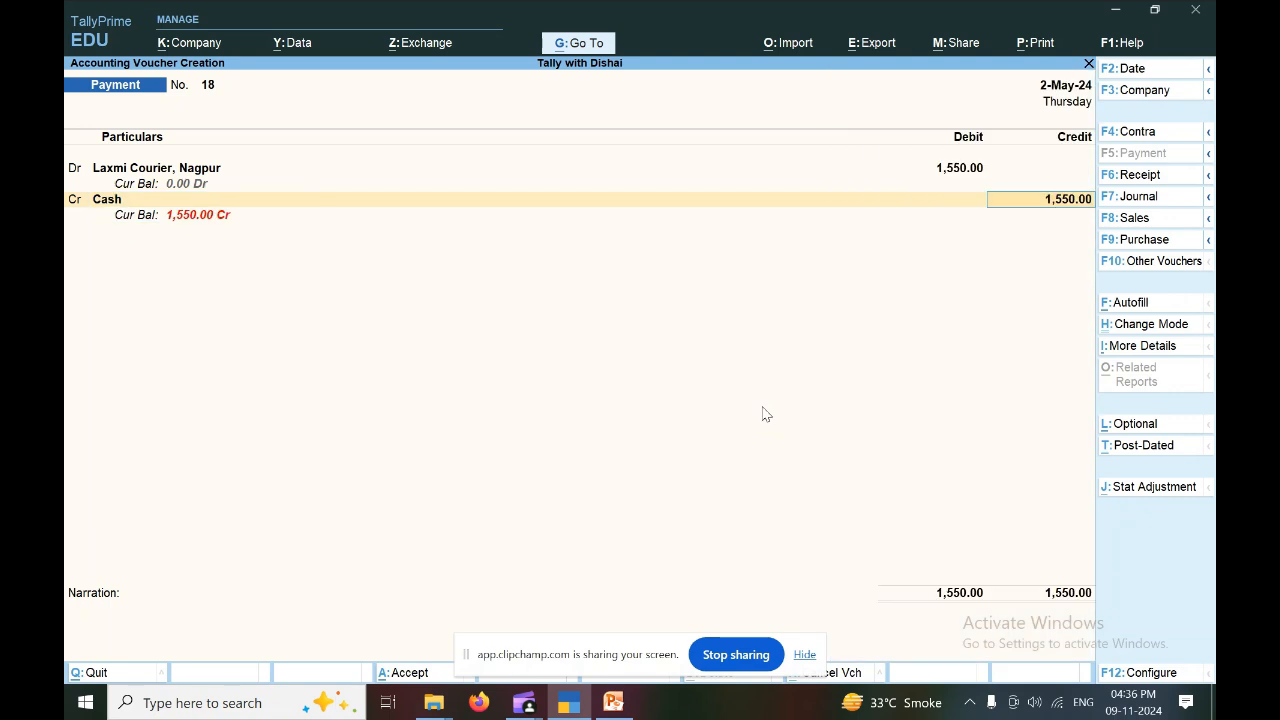
{"action": "key", "text": "Return"}
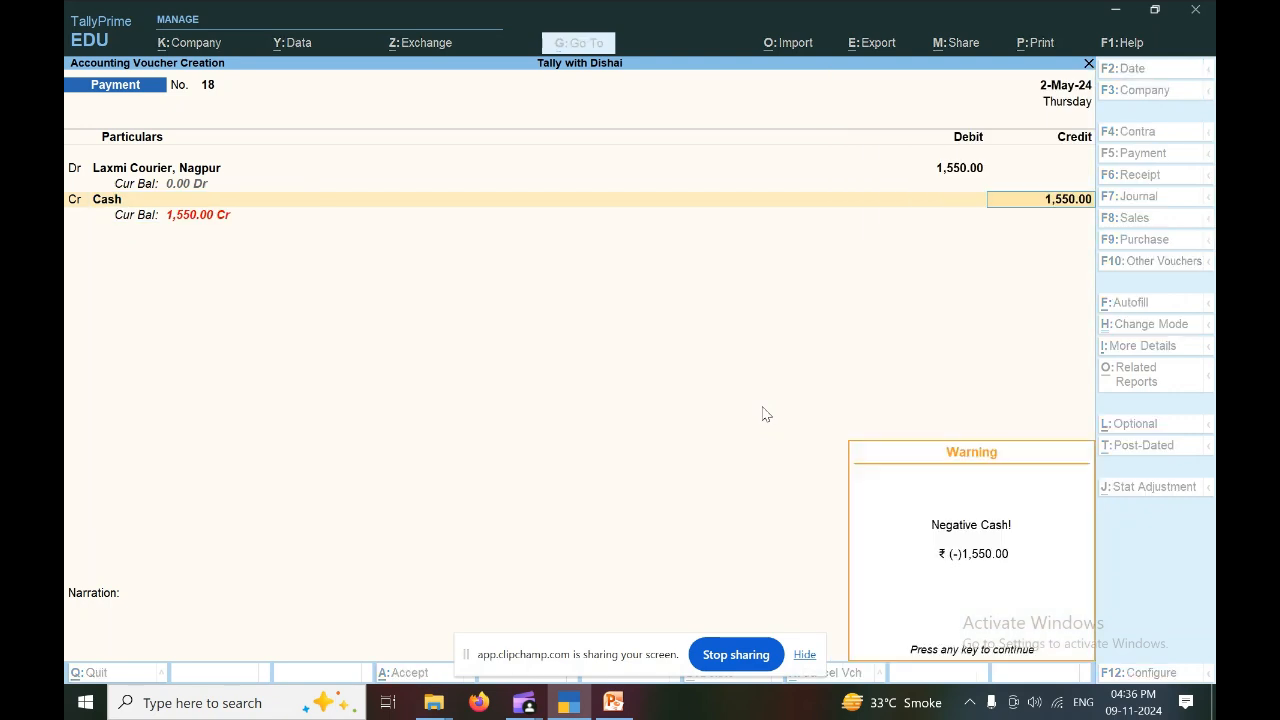
{"action": "key", "text": "Return"}
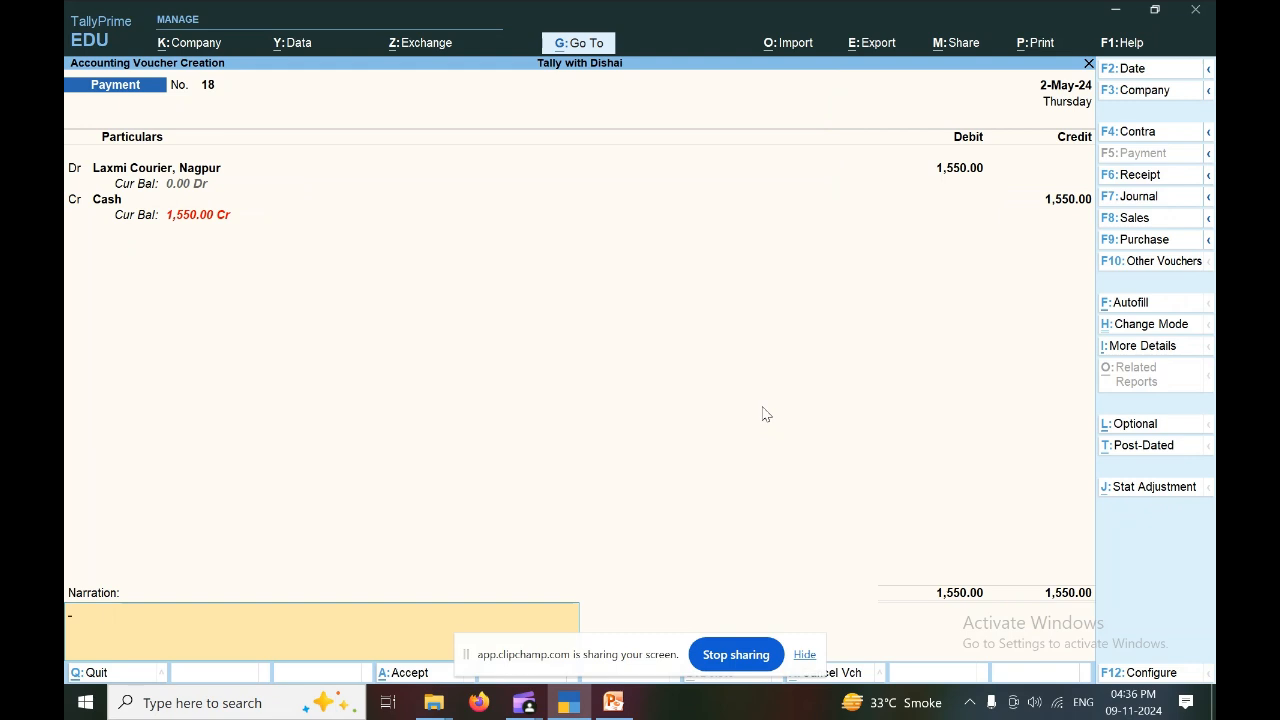
- Enter the narration "Being cash paid about courier bill received Bno. 15 from Laxmi courier", save the payment voucher and leave voucher creation
{"action": "type", "text": "Being"}
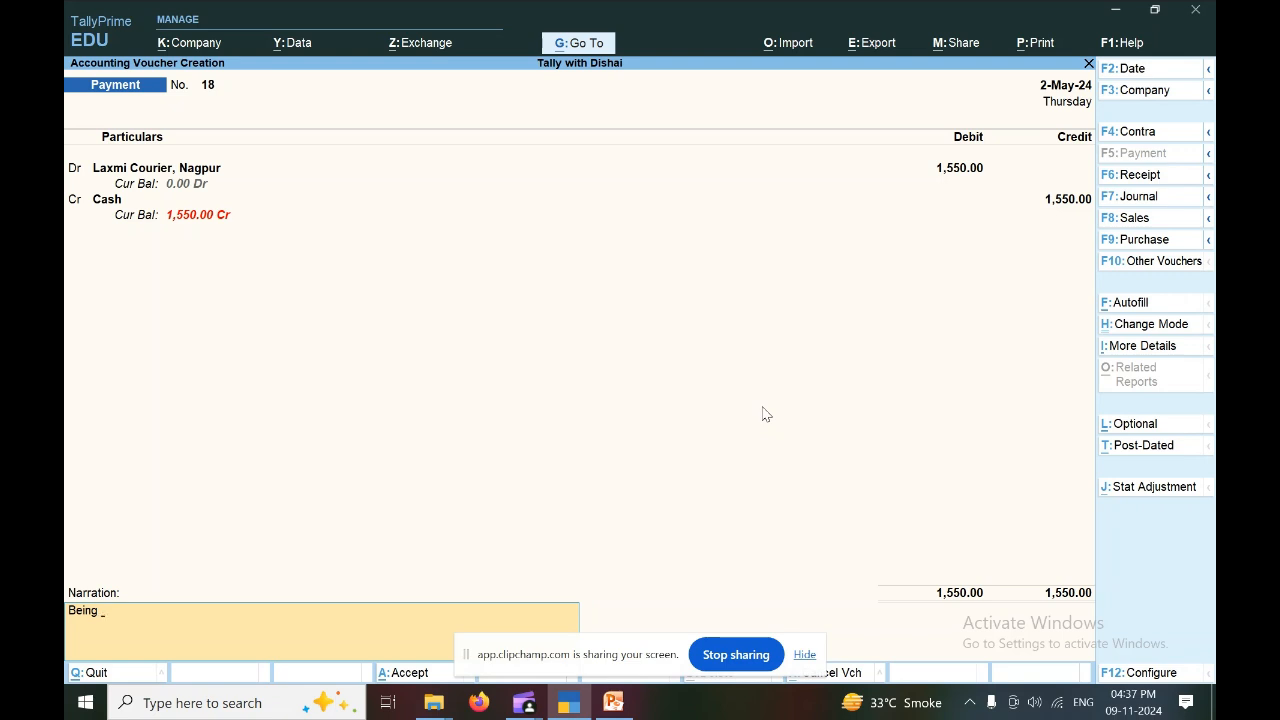
{"action": "type", "text": "cash paiud about"}
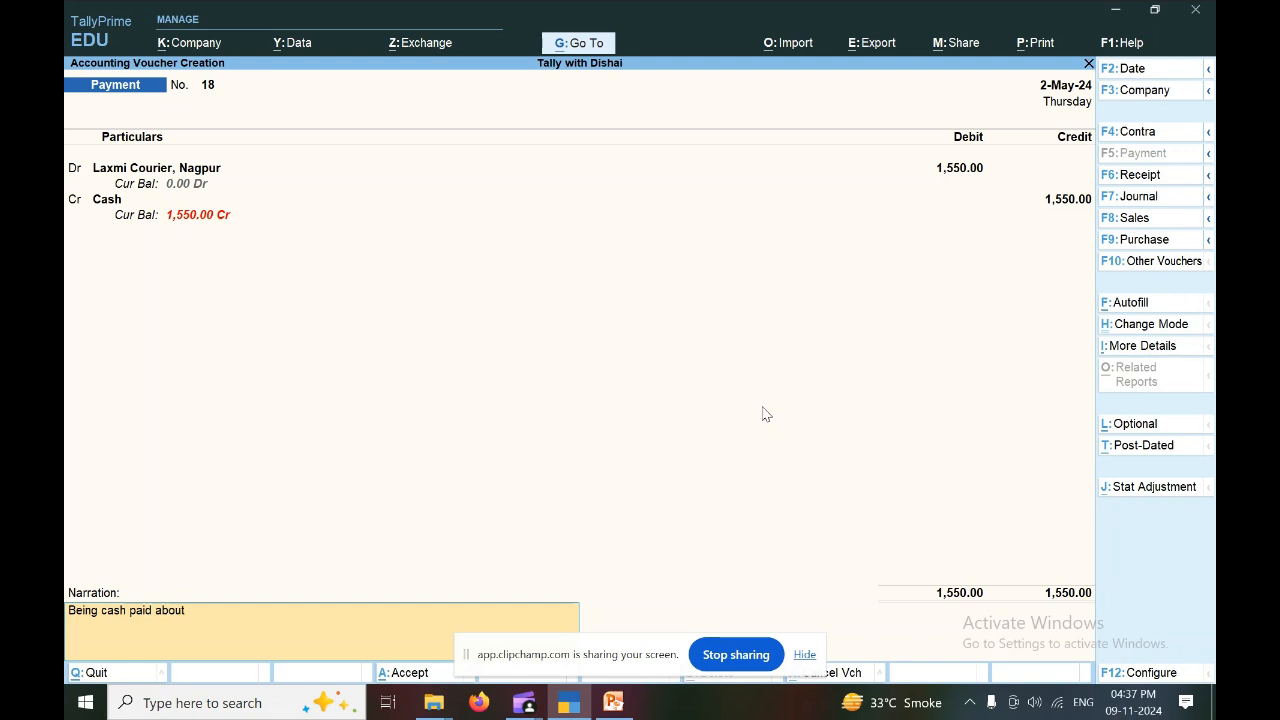
{"action": "type", "text": " courier bill received from"}
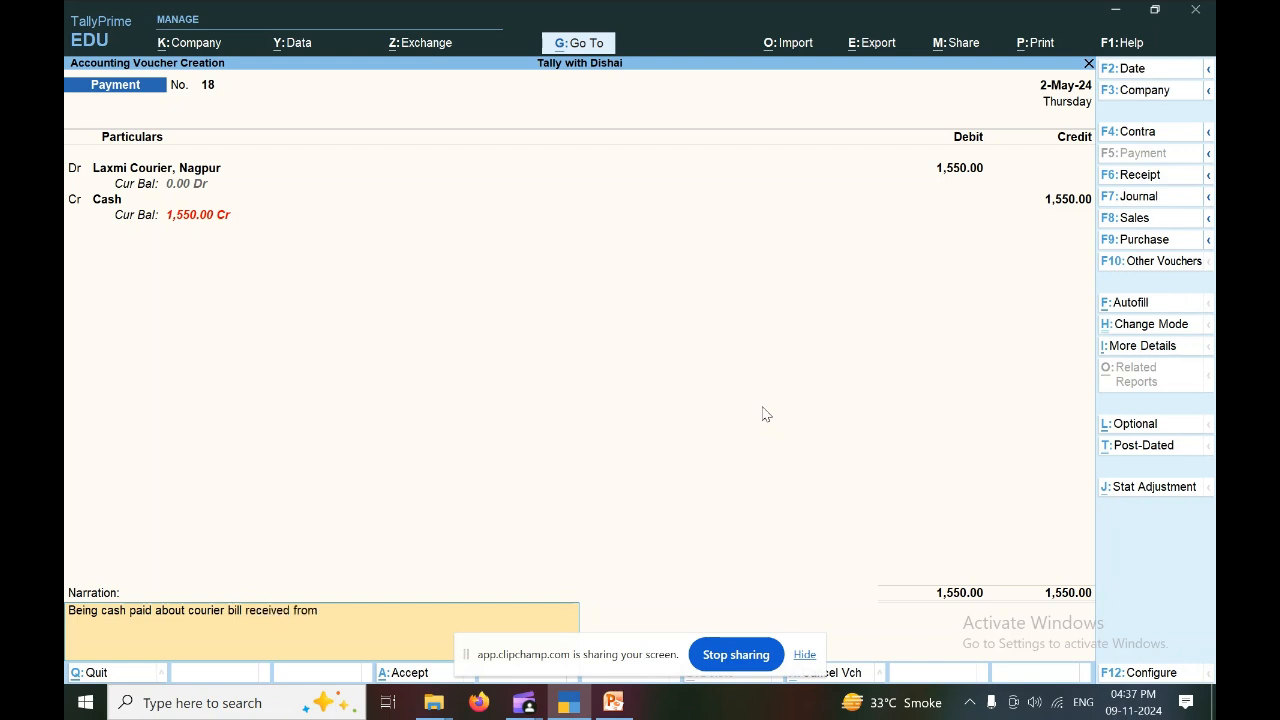
{"action": "key", "text": "BackSpace"}
{"action": "key", "text": "BackSpace"}
{"action": "key", "text": "BackSpace"}
{"action": "key", "text": "BackSpace"}
{"action": "type", "text": "Bno. 15 from Laxmi courier"}
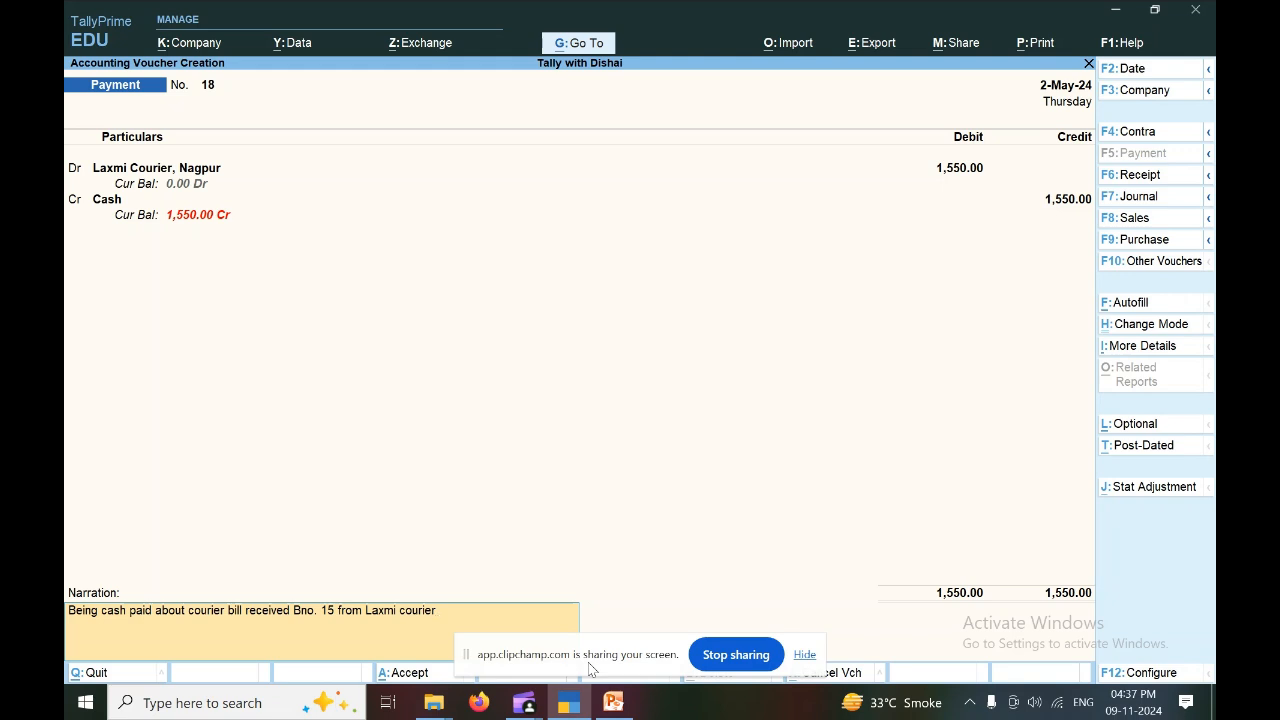
{"action": "key", "text": "Return"}
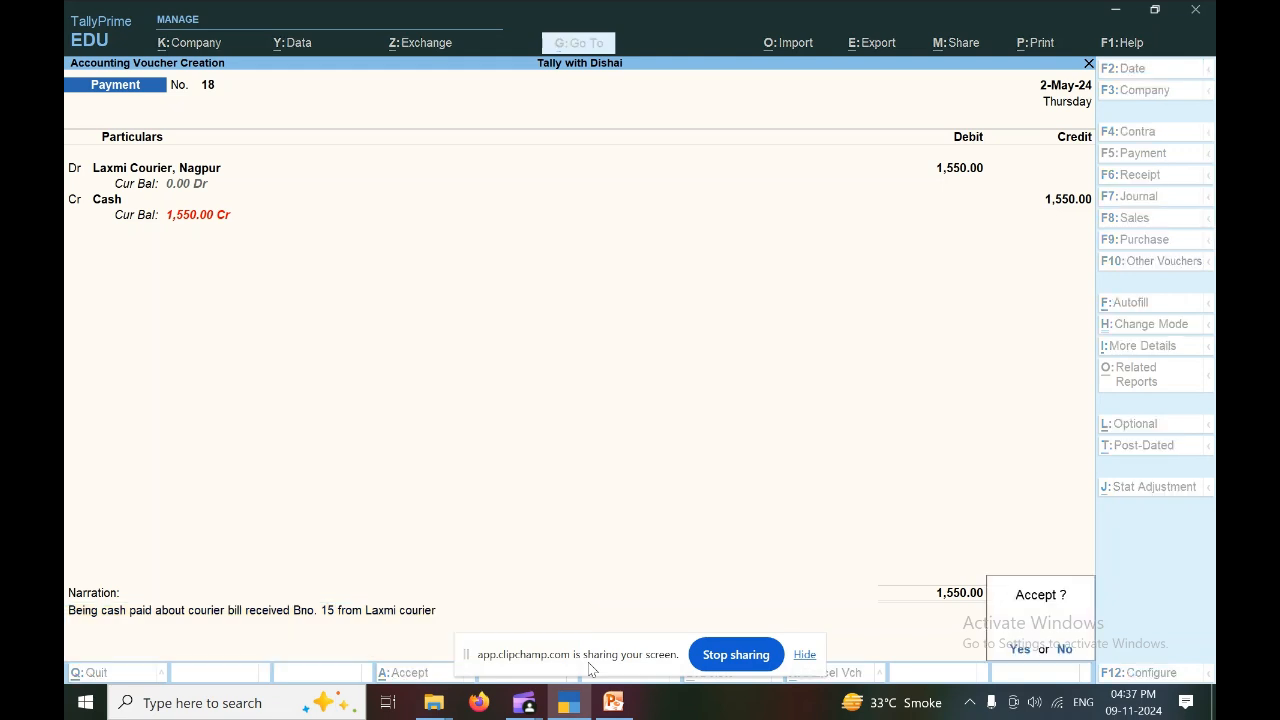
{"action": "key", "text": "Return"}
{"action": "key", "text": "Escape"}
{"action": "key", "text": "Return"}
{"action": "key", "text": "Escape"}
{"action": "key", "text": "Escape"}
{"action": "key", "text": "d"}
{"action": "key", "text": "a"}
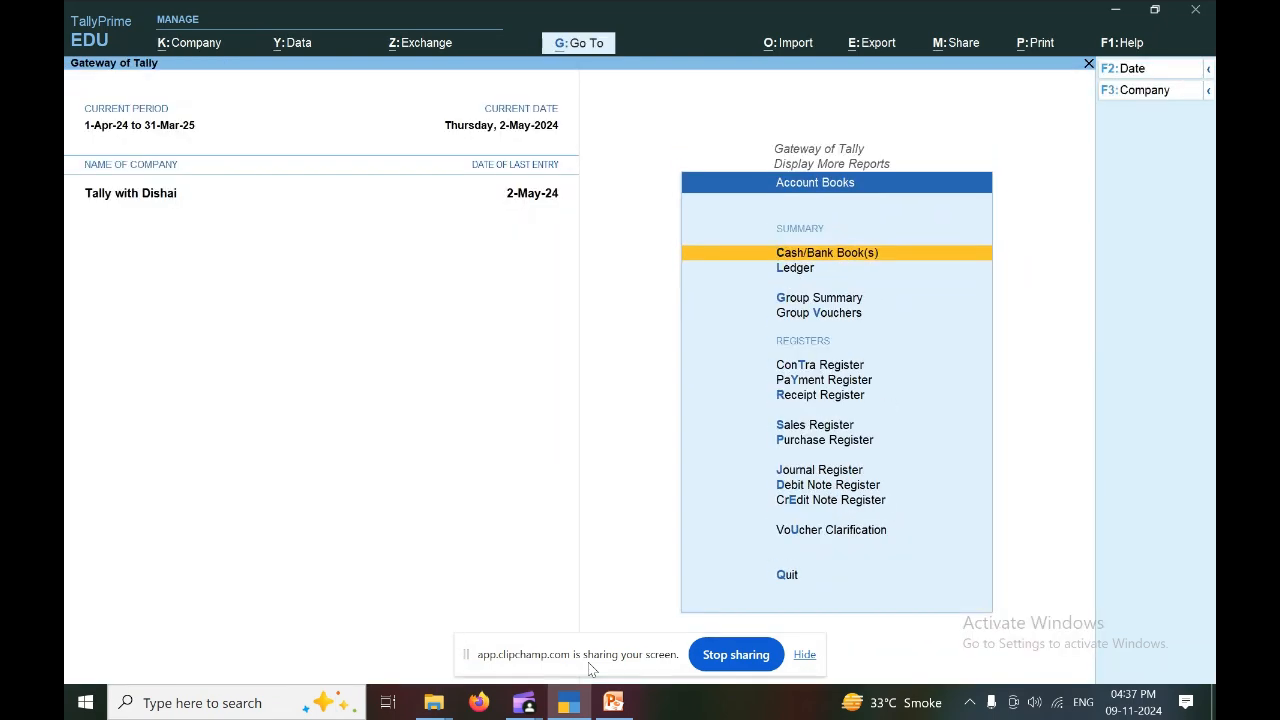
{"action": "key", "text": "Escape"}
{"action": "key", "text": "Escape"}
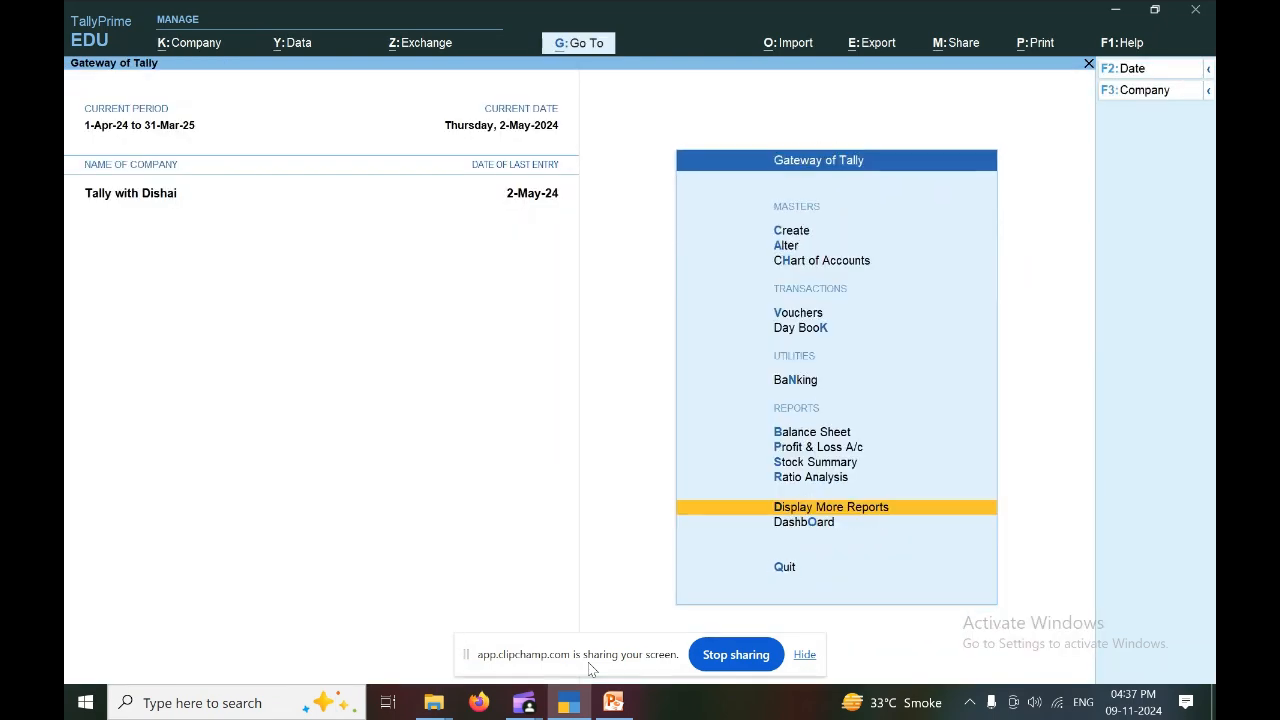
- Display the ledger vouchers of Laxmi Courier, Nagpur from the account books
{"action": "key", "text": "Return"}
{"action": "key", "text": "Down"}
{"action": "key", "text": "Down"}
{"action": "key", "text": "Down"}
{"action": "key", "text": "Down"}
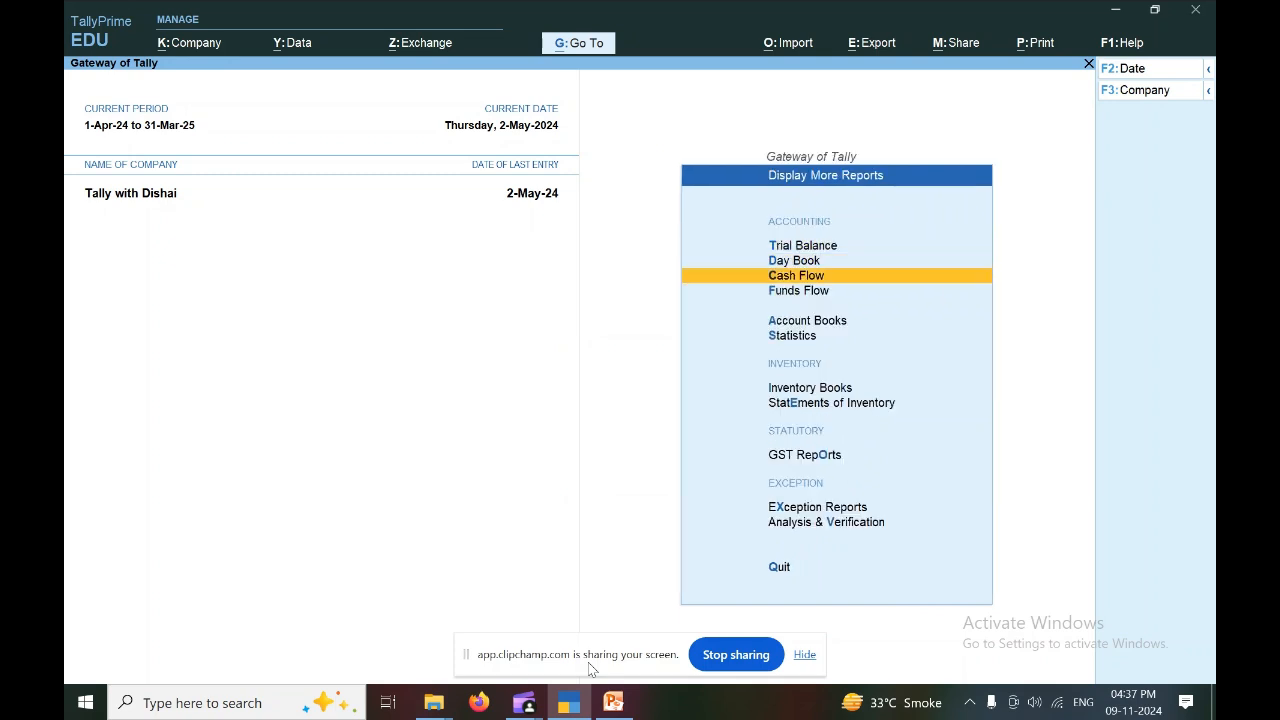
{"action": "key", "text": "Return"}
{"action": "key", "text": "Down"}
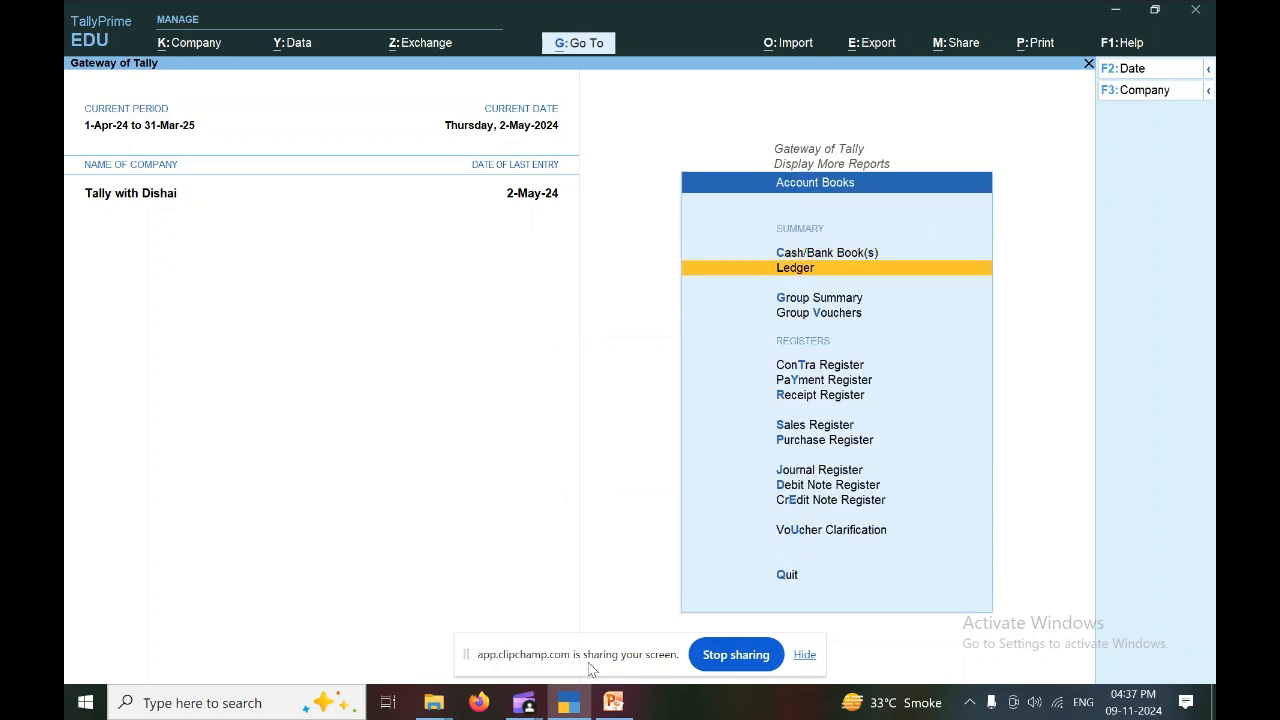
{"action": "key", "text": "Return"}
{"action": "key", "text": "Down"}
{"action": "key", "text": "Down"}
{"action": "key", "text": "Down"}
{"action": "key", "text": "Down"}
{"action": "key", "text": "Down"}
{"action": "key", "text": "Down"}
{"action": "key", "text": "Down"}
{"action": "key", "text": "Down"}
{"action": "key", "text": "Down"}
{"action": "key", "text": "Down"}
{"action": "key", "text": "Down"}
{"action": "key", "text": "Down"}
{"action": "key", "text": "Down"}
{"action": "key", "text": "Down"}
{"action": "key", "text": "Down"}
{"action": "key", "text": "Down"}
{"action": "key", "text": "Down"}
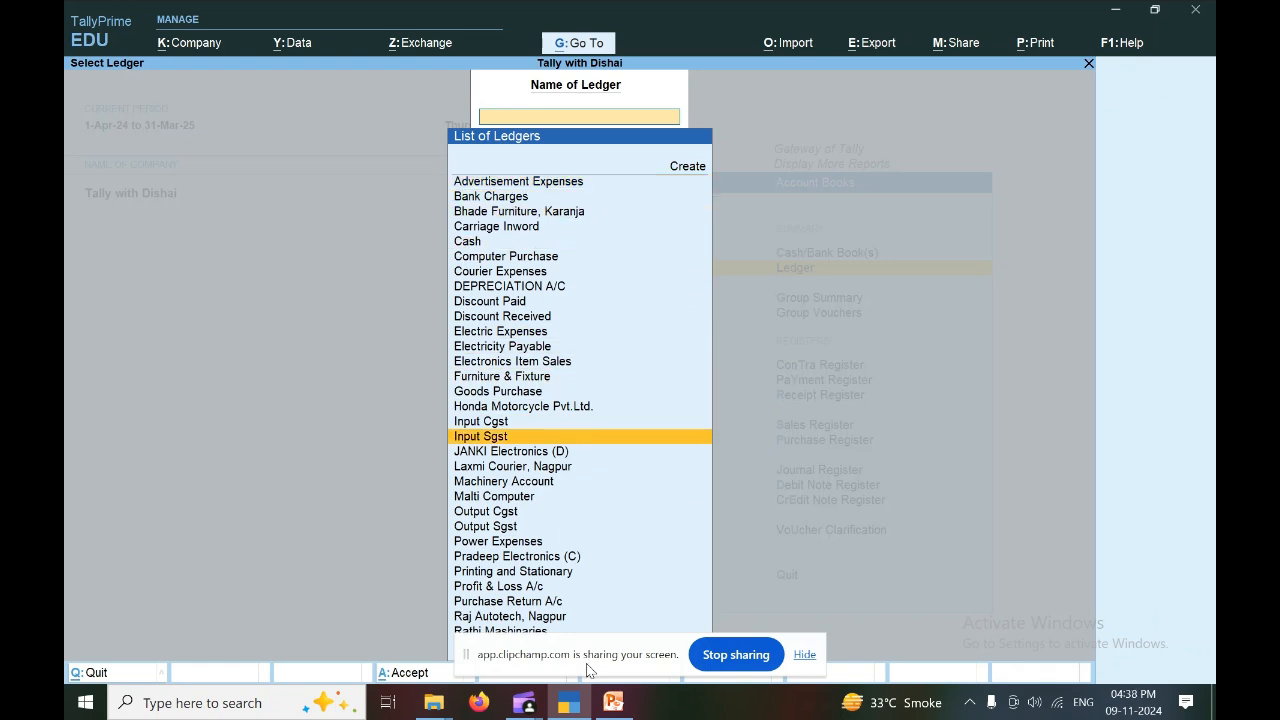
{"action": "key", "text": "Down"}
{"action": "key", "text": "Down"}
{"action": "key", "text": "Return"}
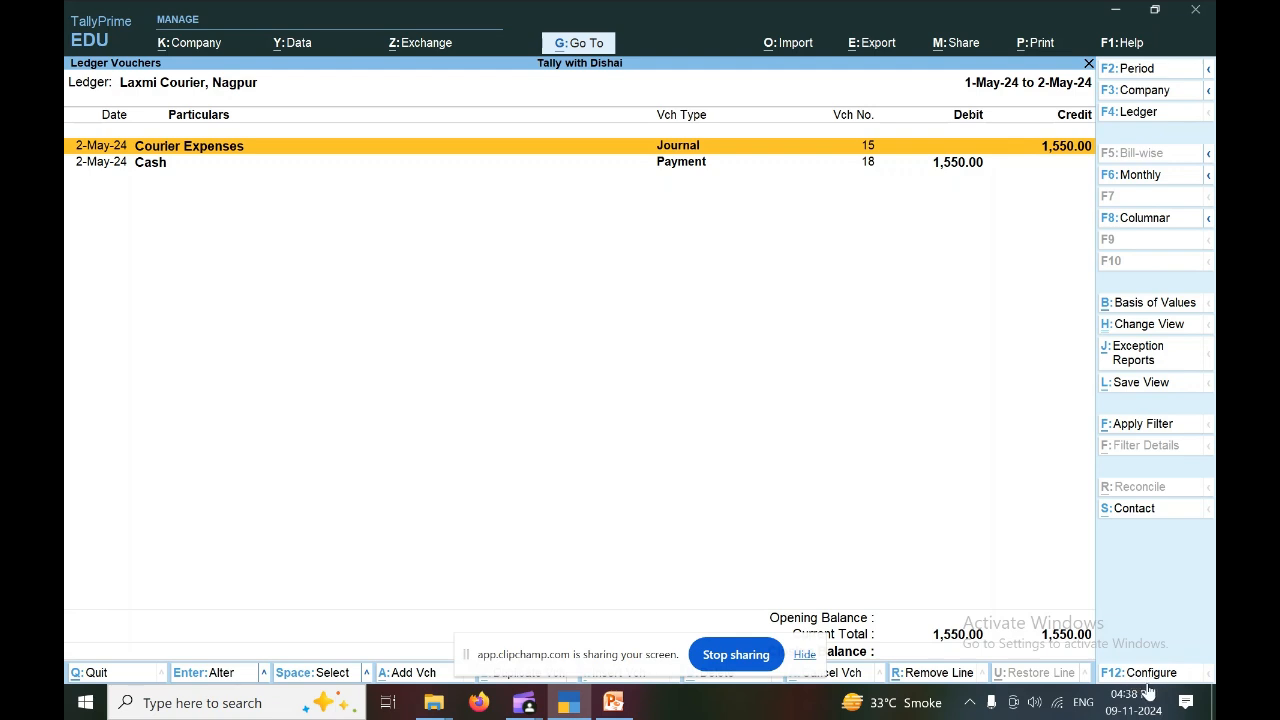
- Set Show Narrations to Yes for the ledger vouchers report and highlight the Cash payment entry
{"action": "key", "text": "F12"}
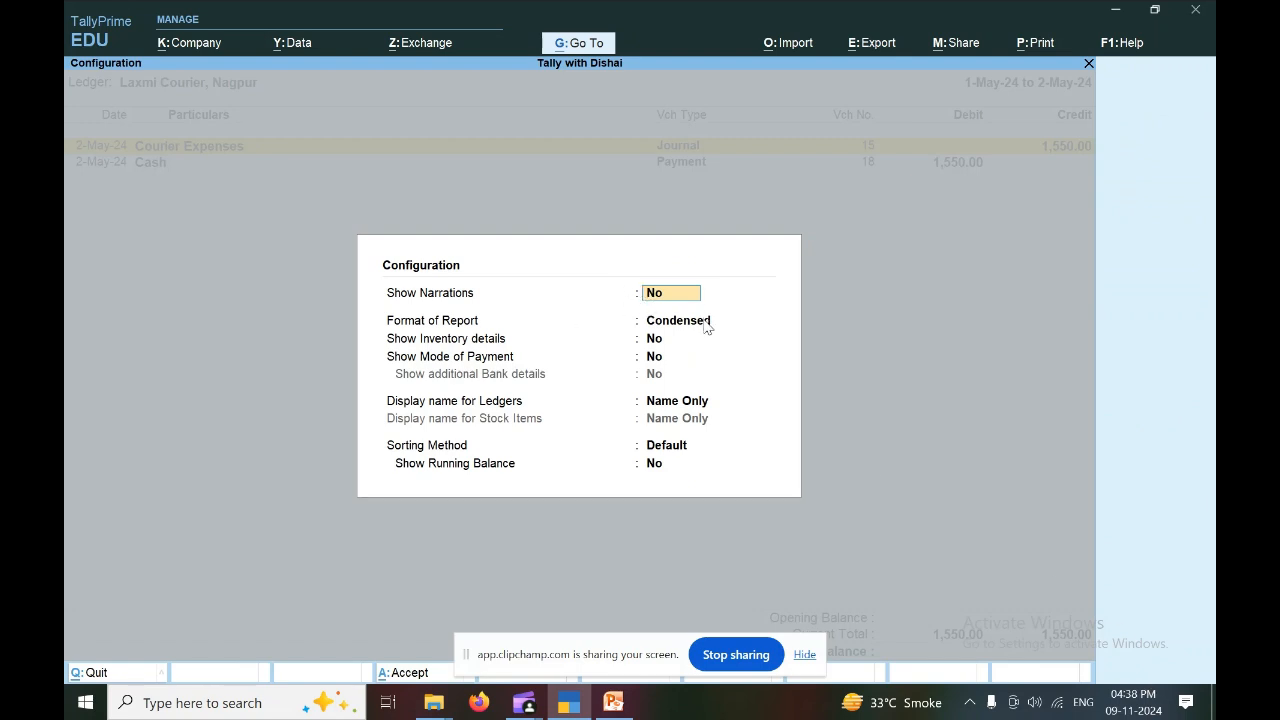
{"action": "type", "text": "y"}
{"action": "key", "text": "ctrl"}
{"action": "key", "text": "ctrl+a"}
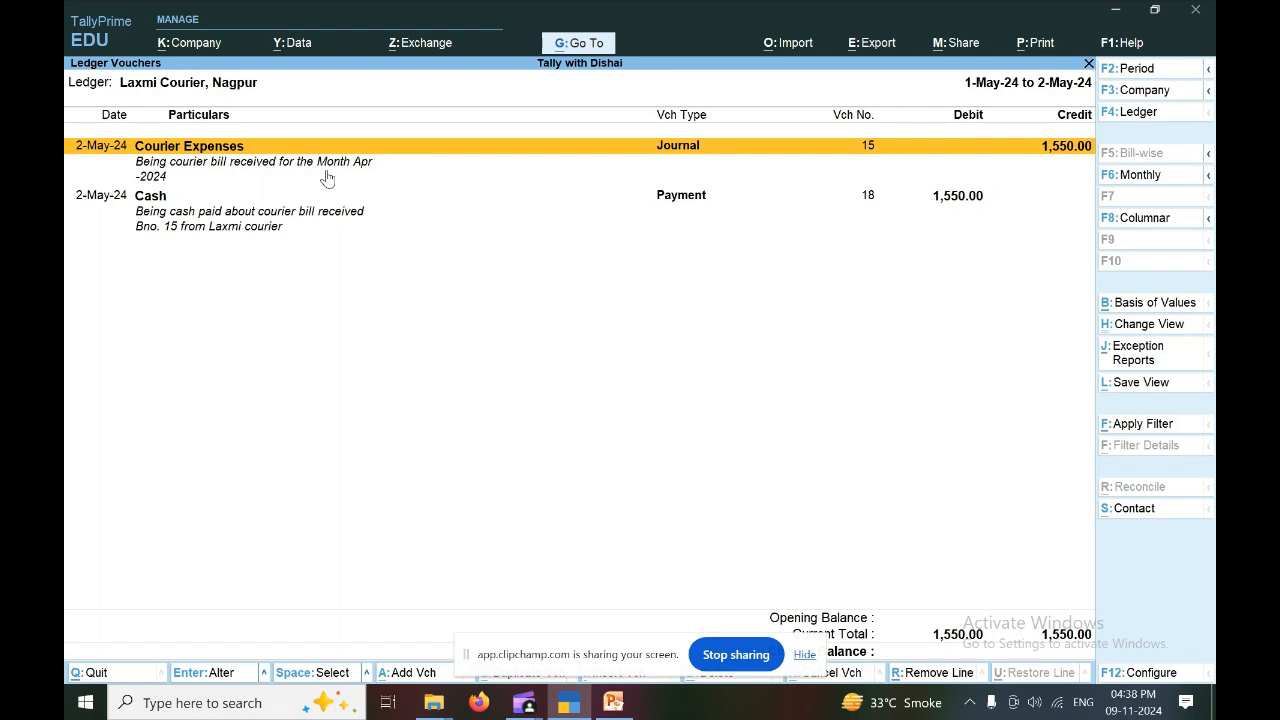
{"action": "left_click", "coordinate": [114, 222]}
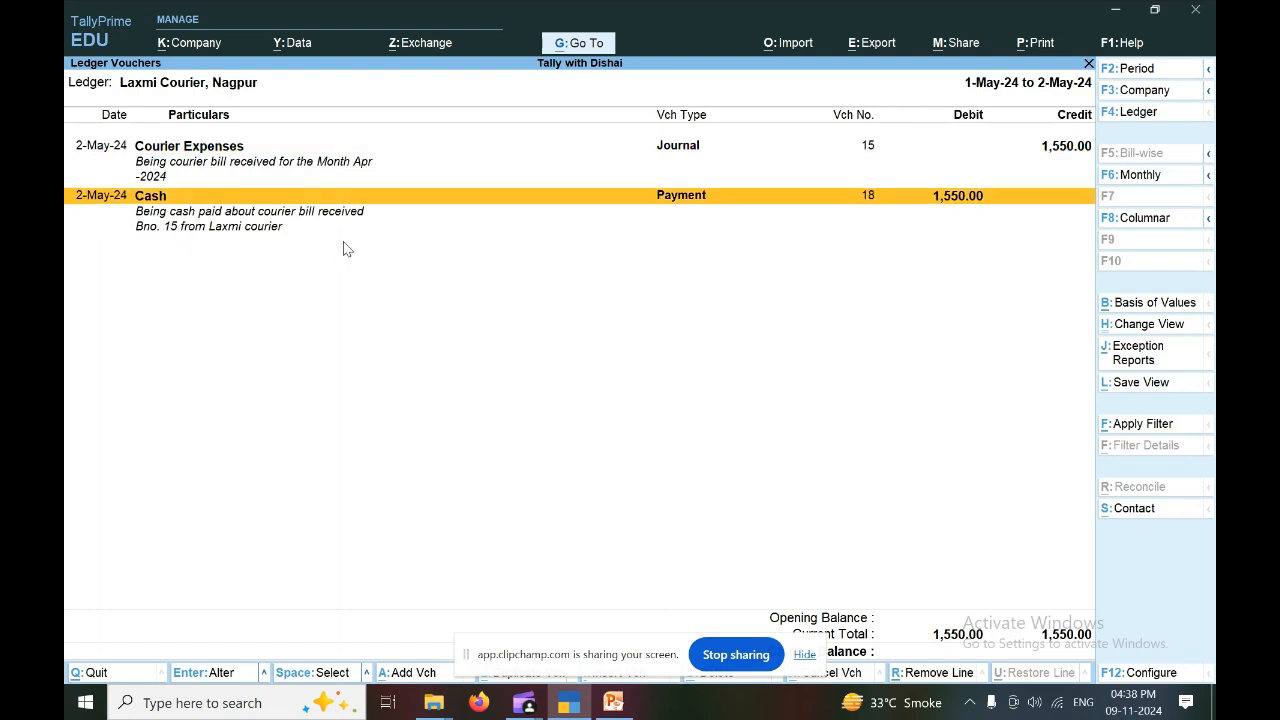